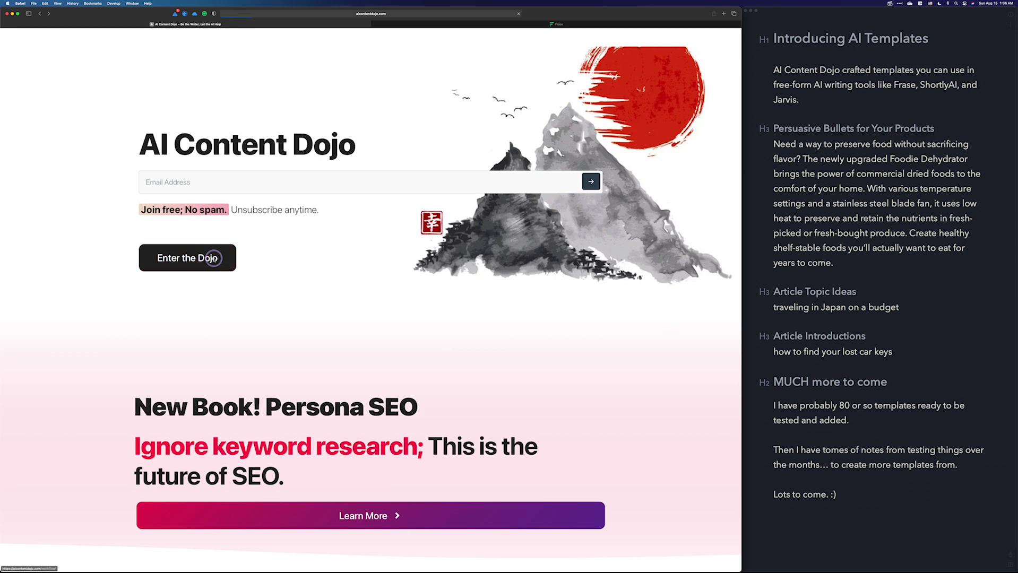
Step: Enter the Dojo site and scroll through The AI Content Dojo Workflow page
left_click(210, 258)
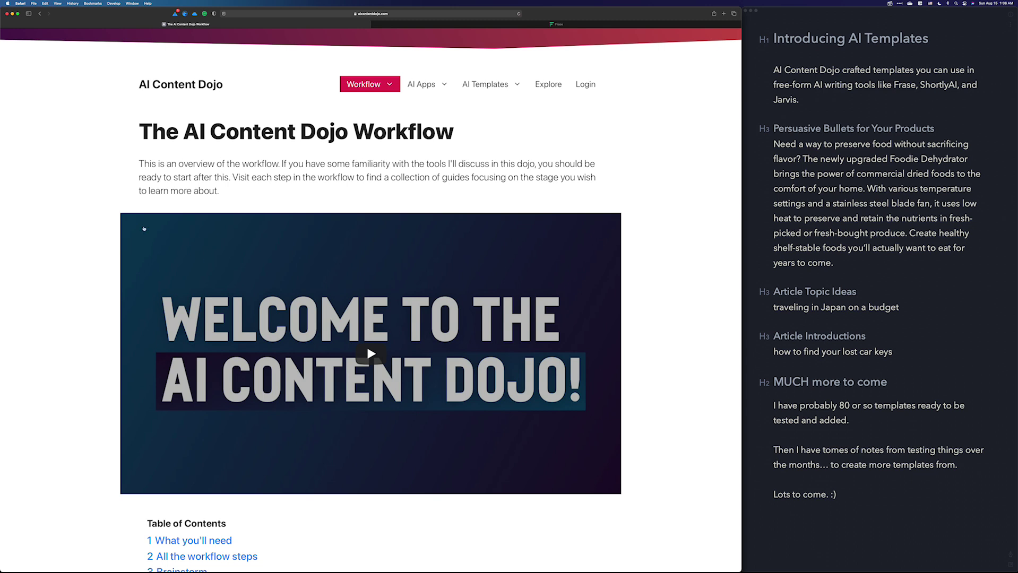
scroll(144, 229, "down", 1)
scroll(146, 227, "up", 1)
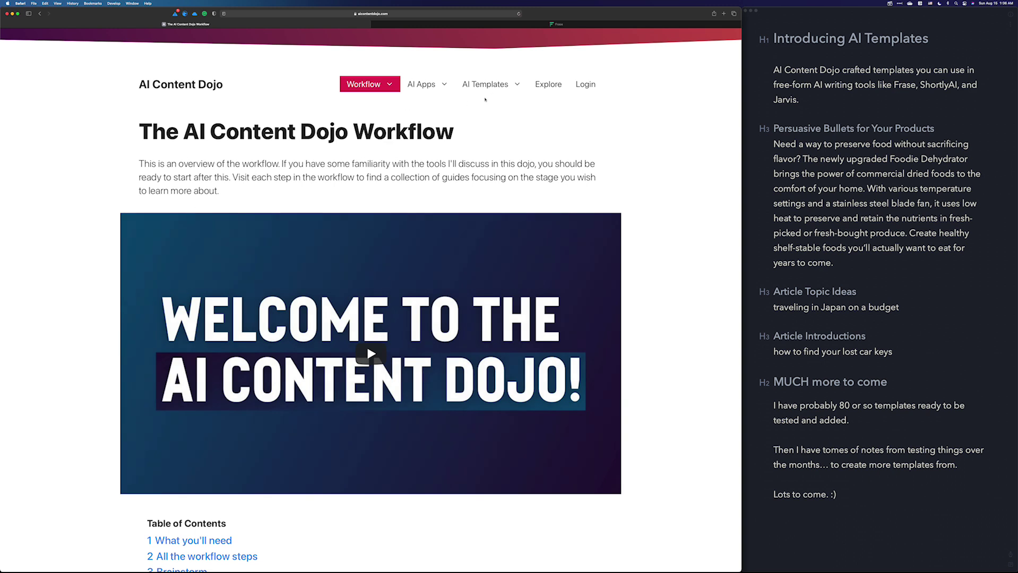
Step: Go to the AI Templates page, which lists templates from Article Ideas to Unique Value Proposition
mouse_move(487, 86)
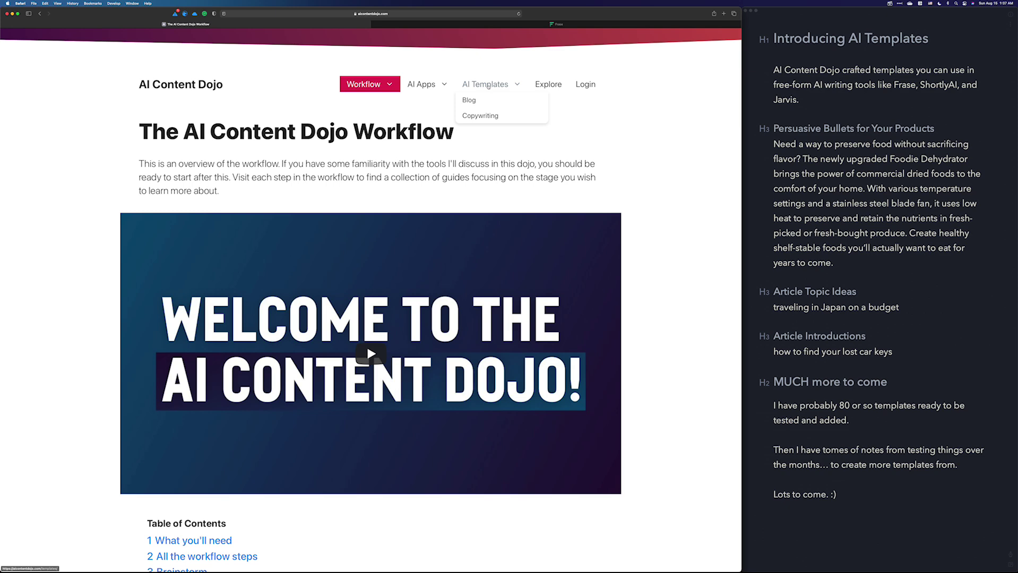
left_click(487, 84)
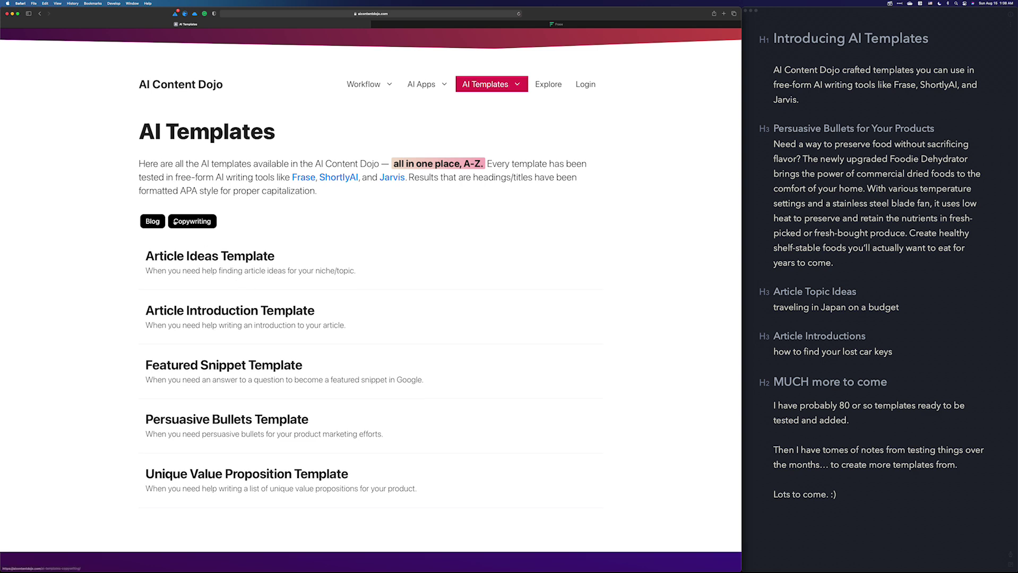
Step: Filter the templates by the Copywriting tag and open the Persuasive Bullets Template
left_click(202, 224)
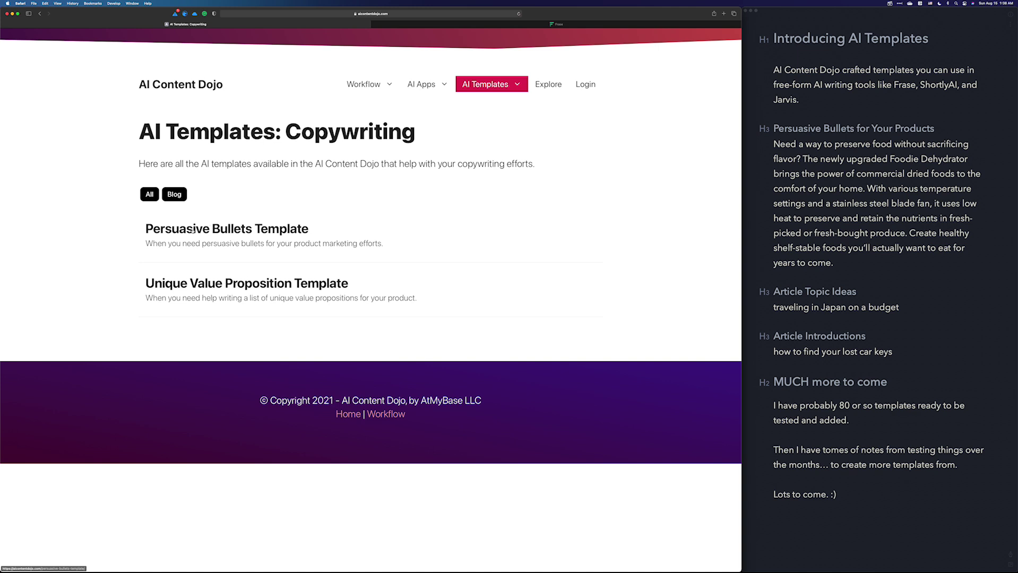
left_click(192, 229)
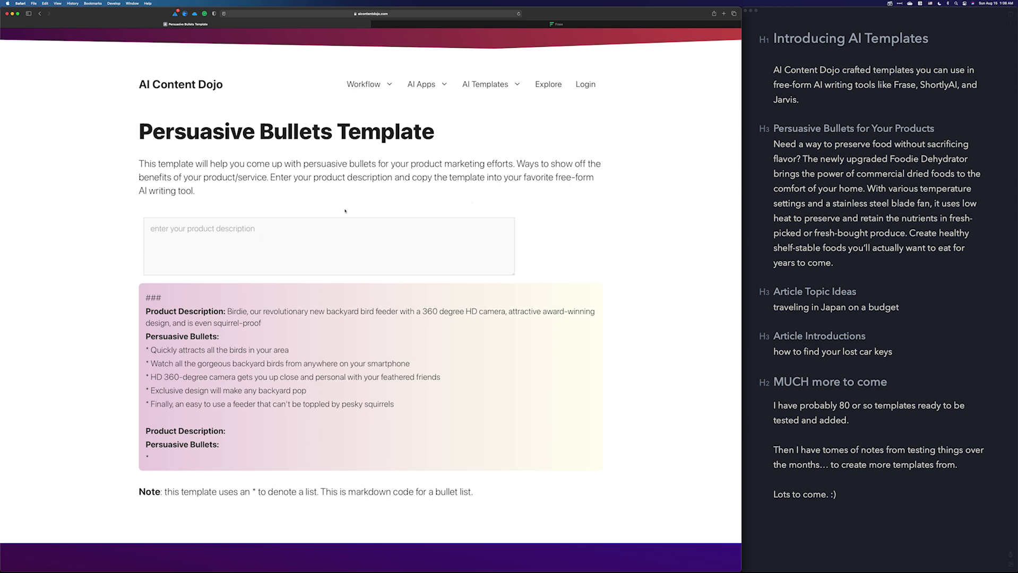
Step: Copy the Foodie Dehydrator description from the notes into the product description box
left_click(316, 238)
left_click(772, 144)
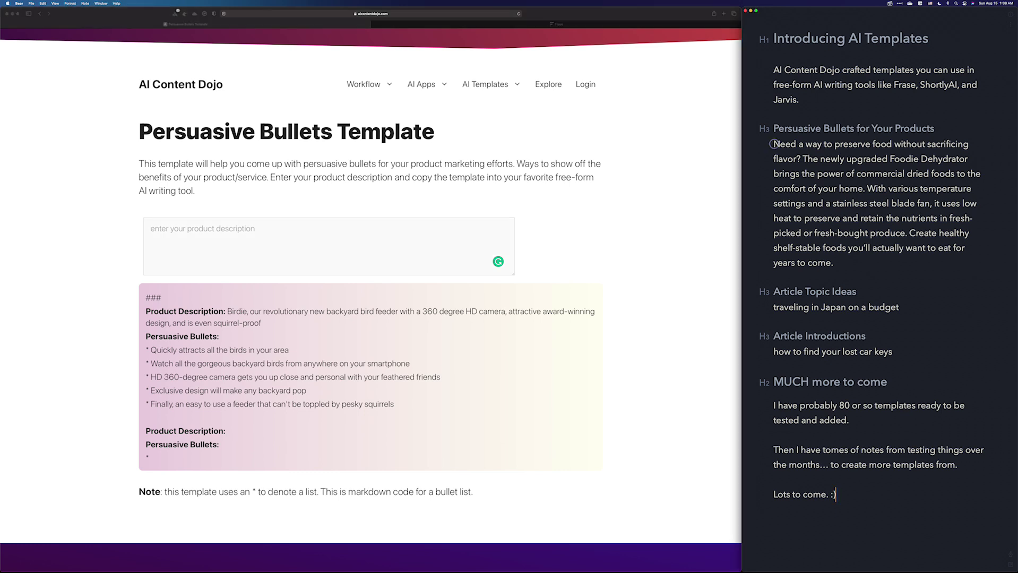
left_click_drag(772, 143, 844, 263)
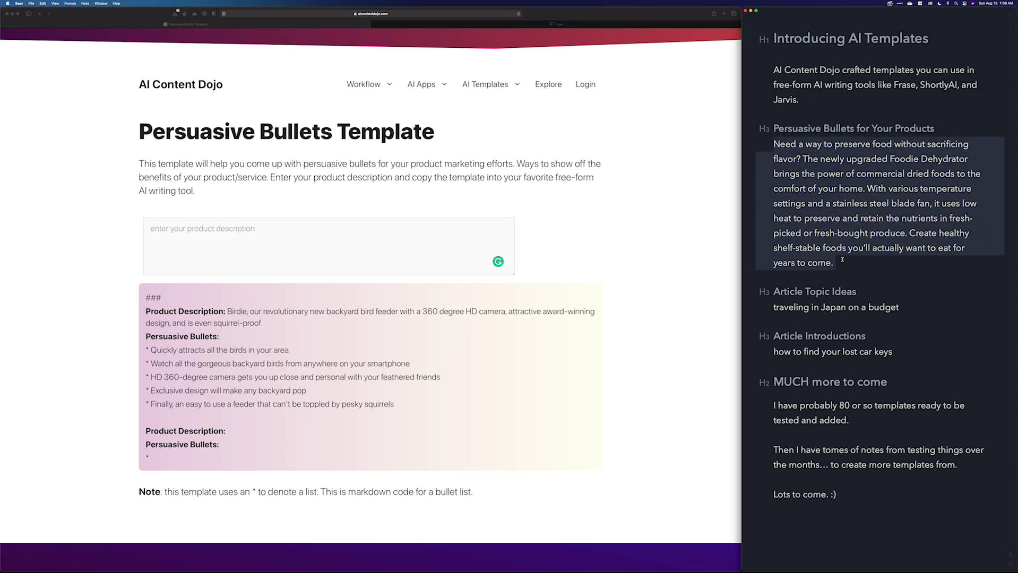
key("super+c")
left_click(327, 235)
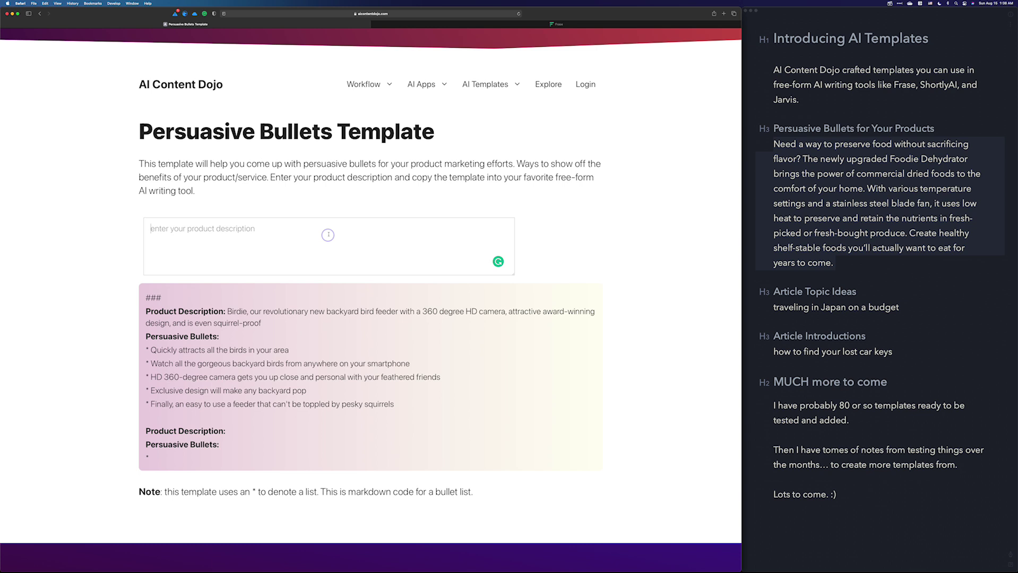
key("super+v")
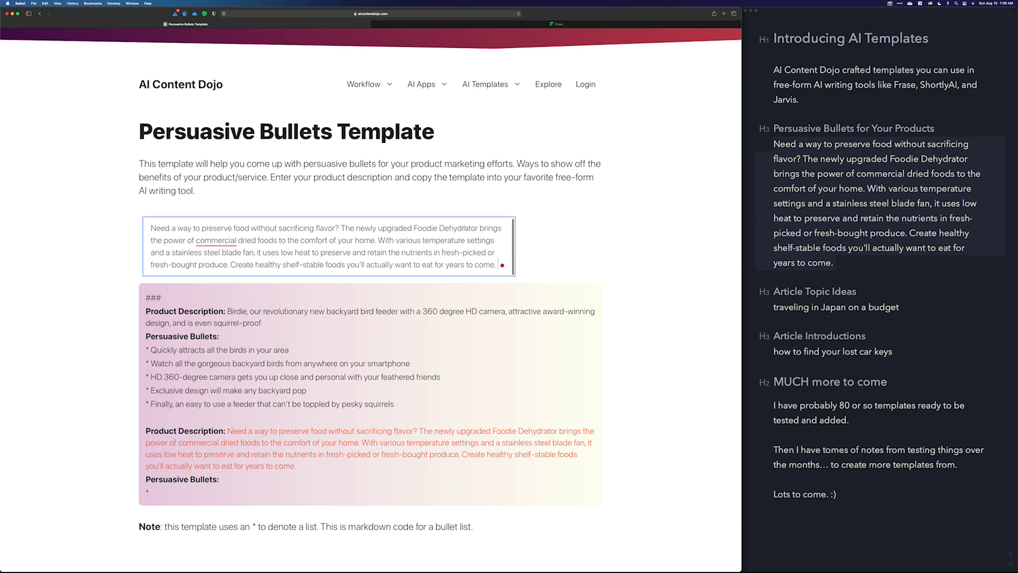
Step: Accept the 'commercially' correction and select the whole filled-in template text
scroll(270, 347, "down", 2)
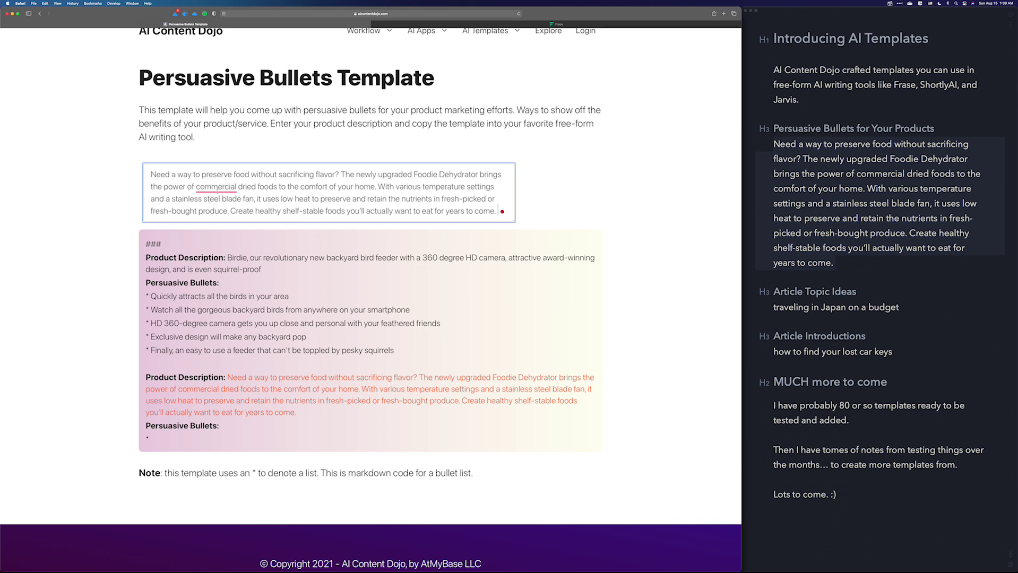
mouse_move(216, 187)
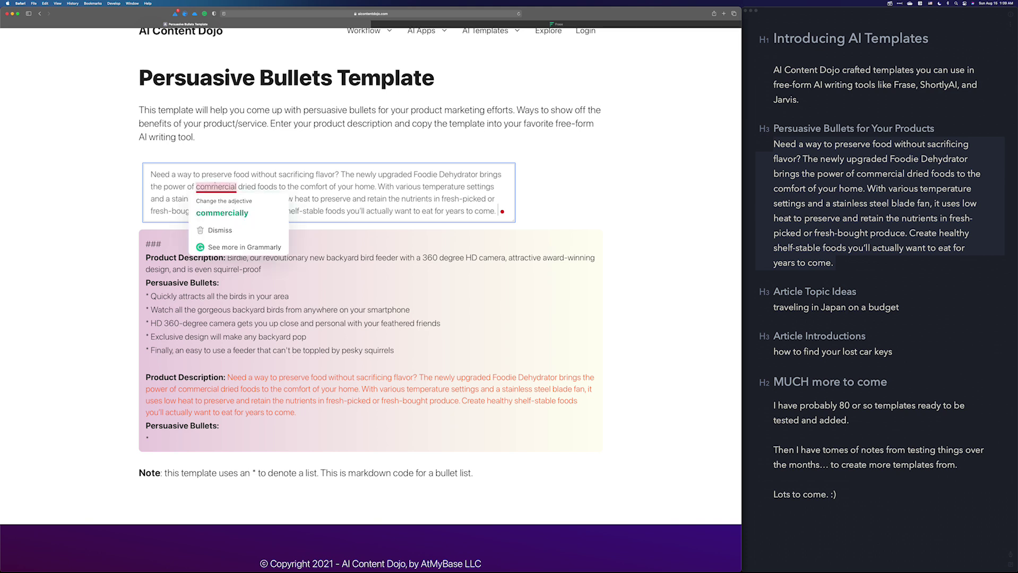
left_click(222, 213)
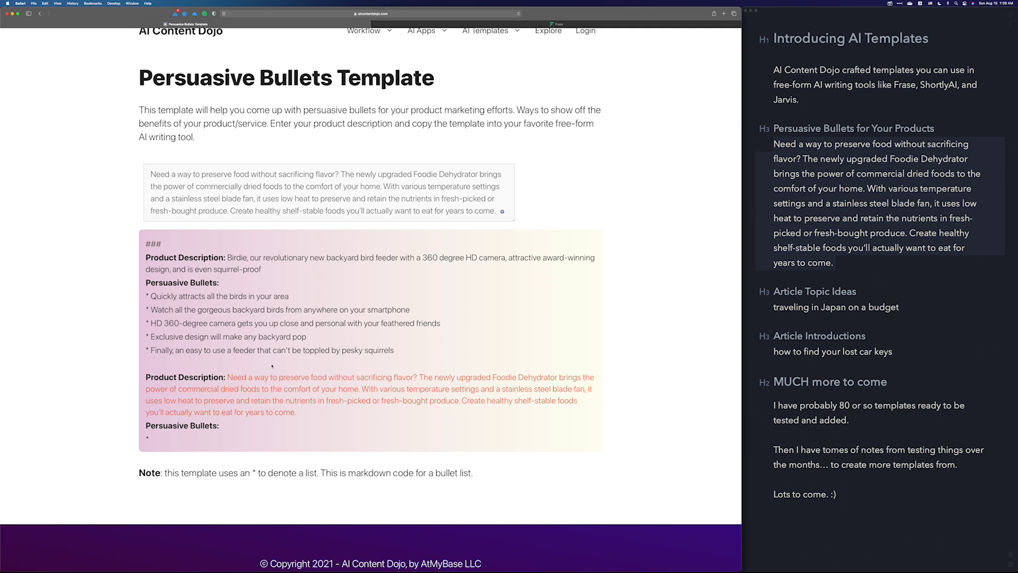
left_click_drag(168, 438, 144, 246)
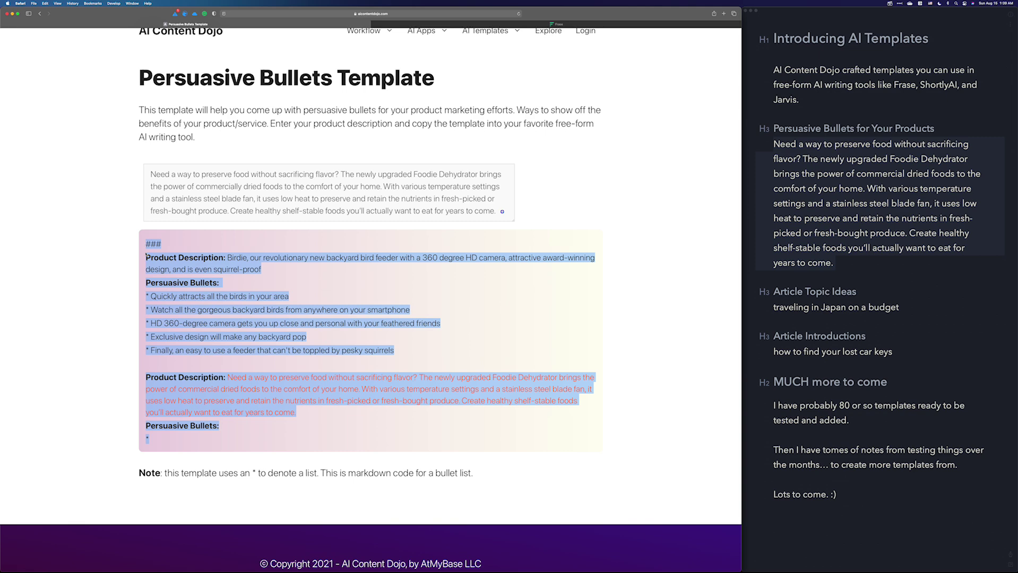
Step: Paste the filled Persuasive Bullets template into the Template Testing document
key("super+c")
left_click(557, 23)
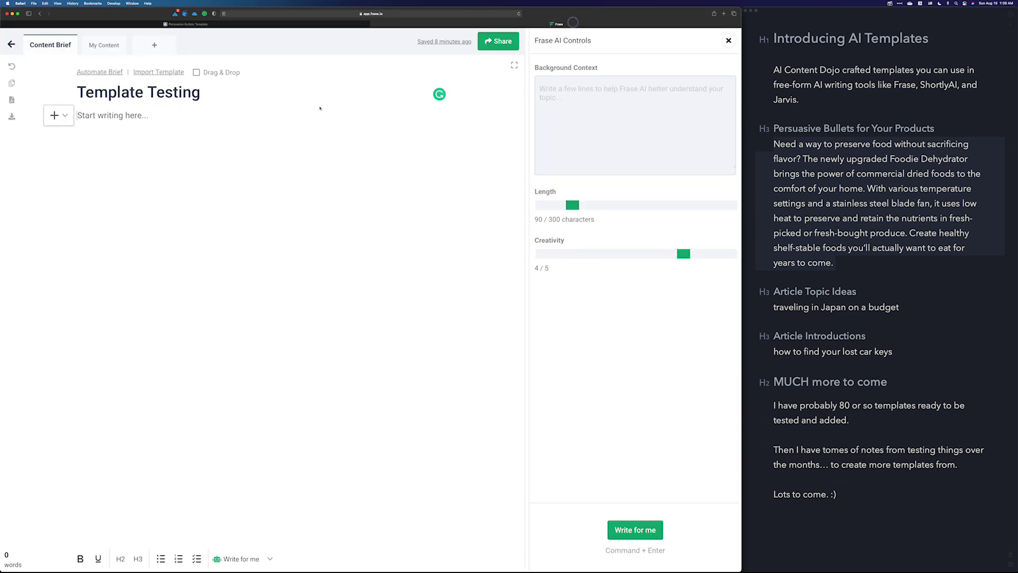
key("super+v")
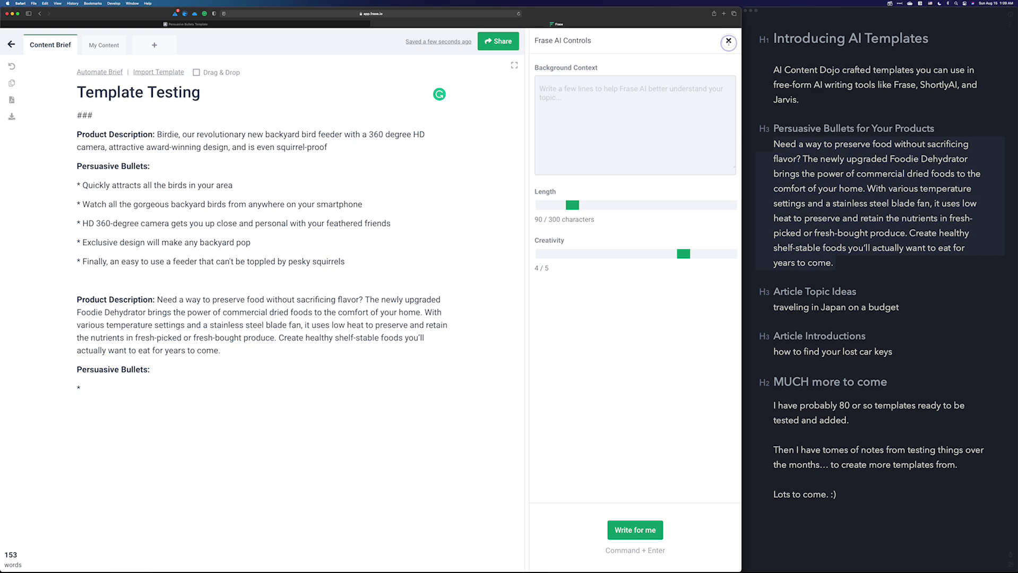
Step: In the AI controls, lower creativity to 1 of 5 and lengthen the output slightly
left_click(729, 40)
left_click(225, 560)
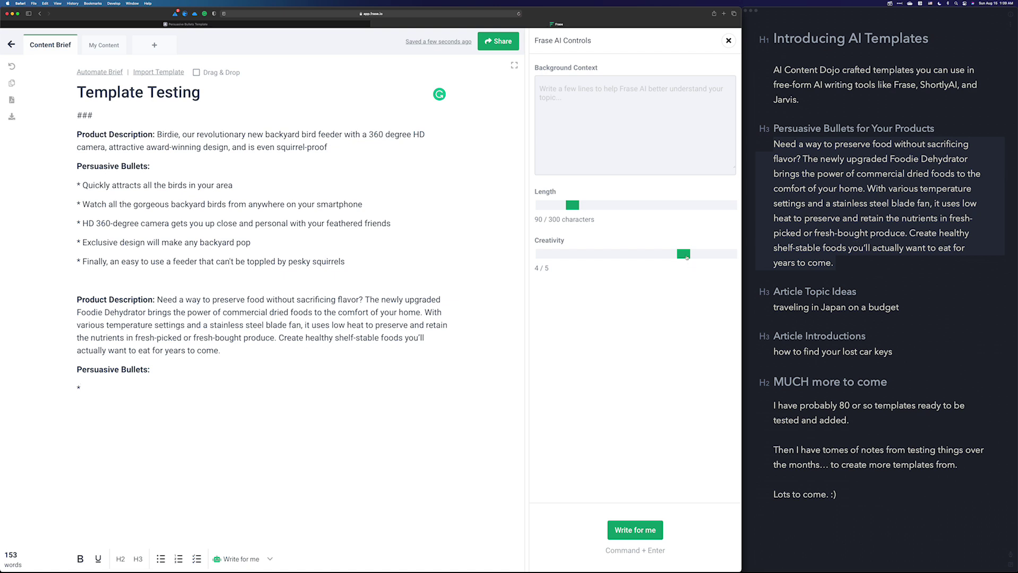
left_click_drag(686, 257, 599, 259)
mouse_move(572, 205)
left_mouse_down()
mouse_move(584, 206)
mouse_move(573, 207)
left_mouse_up()
left_click_drag(588, 257, 544, 256)
Step: Reset creativity to 2 of 5 and have the AI write the Foodie Dehydrator bullets
left_click(575, 255)
left_click(635, 531)
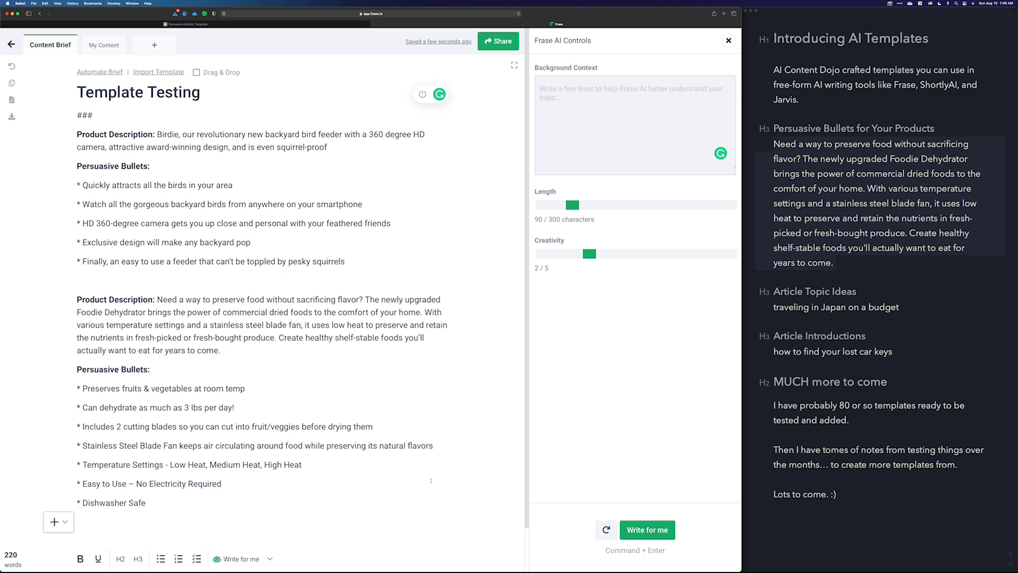
Step: Delete the first bullets and regenerate them with output length raised to 180
left_click_drag(121, 514, 85, 385)
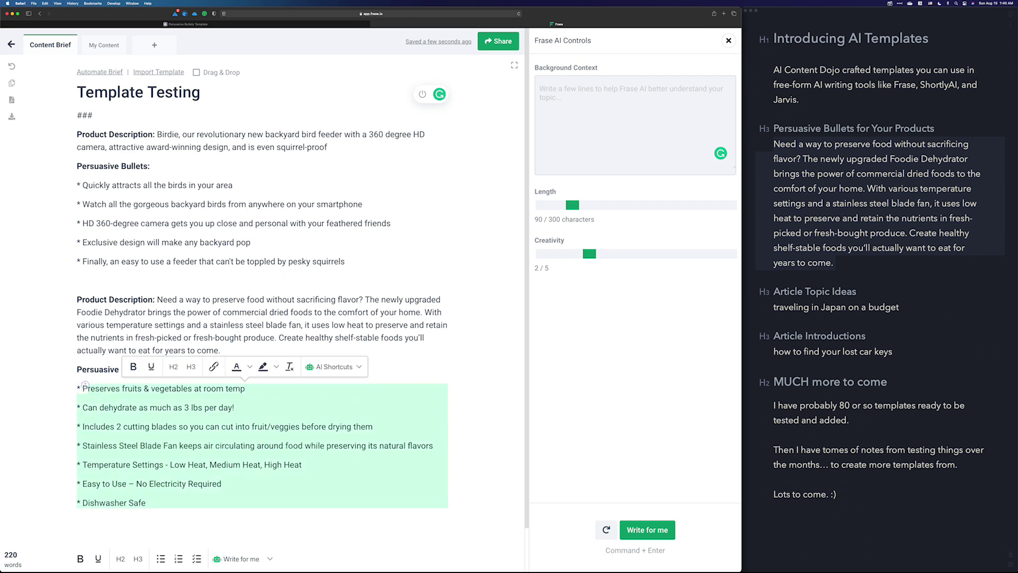
key("BackSpace")
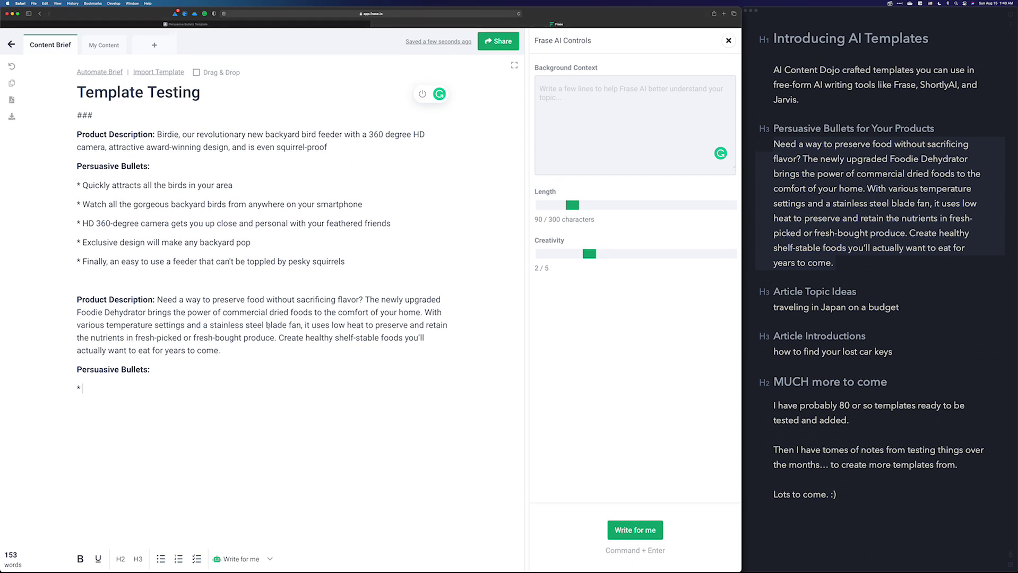
left_click_drag(576, 206, 640, 207)
left_click(615, 523)
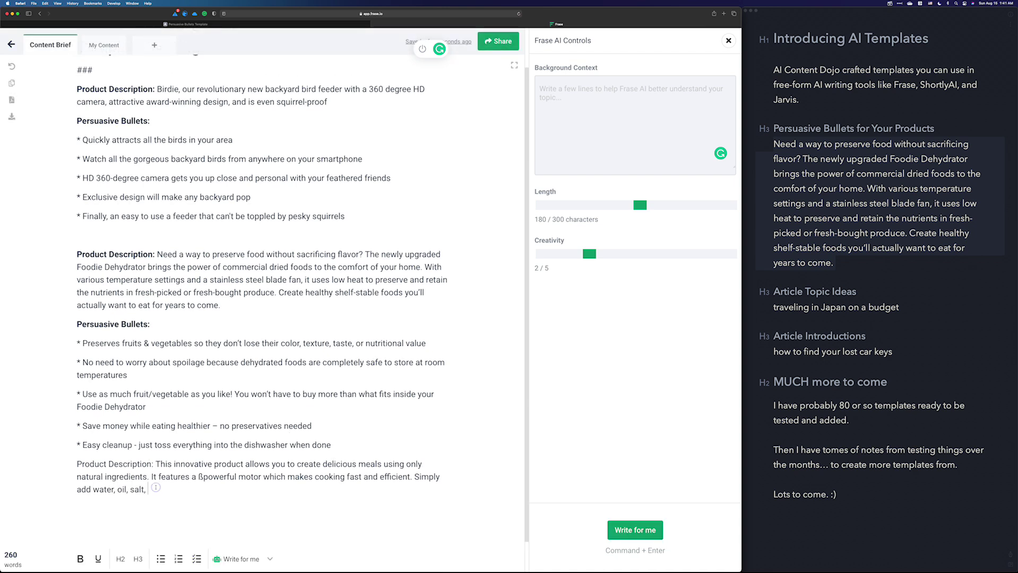
Step: Remove the extra AI-written product description paragraph, then clear the whole document
left_click_drag(154, 489, 76, 465)
key("BackSpace")
key("BackSpace")
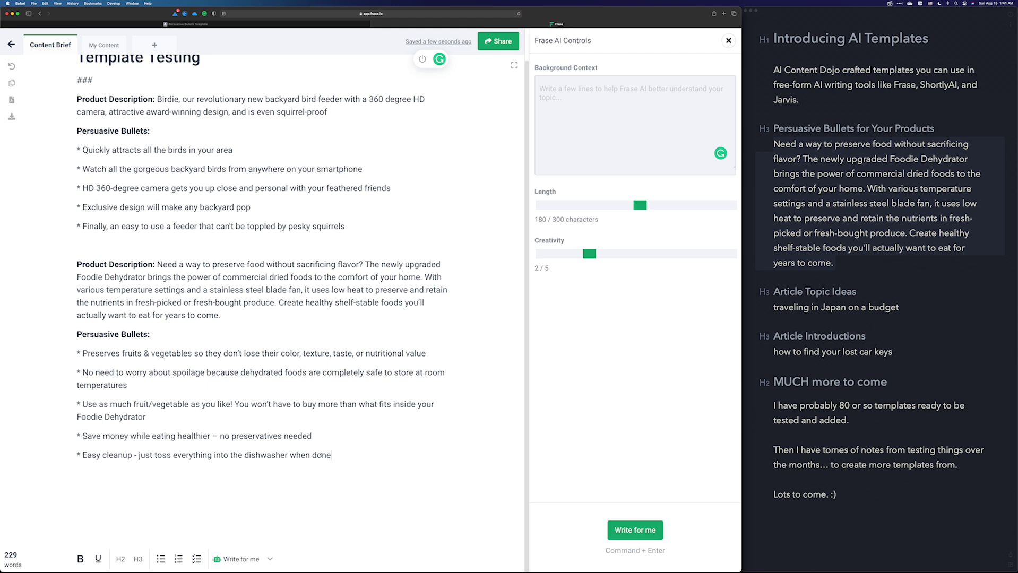
scroll(217, 203, "up", 2)
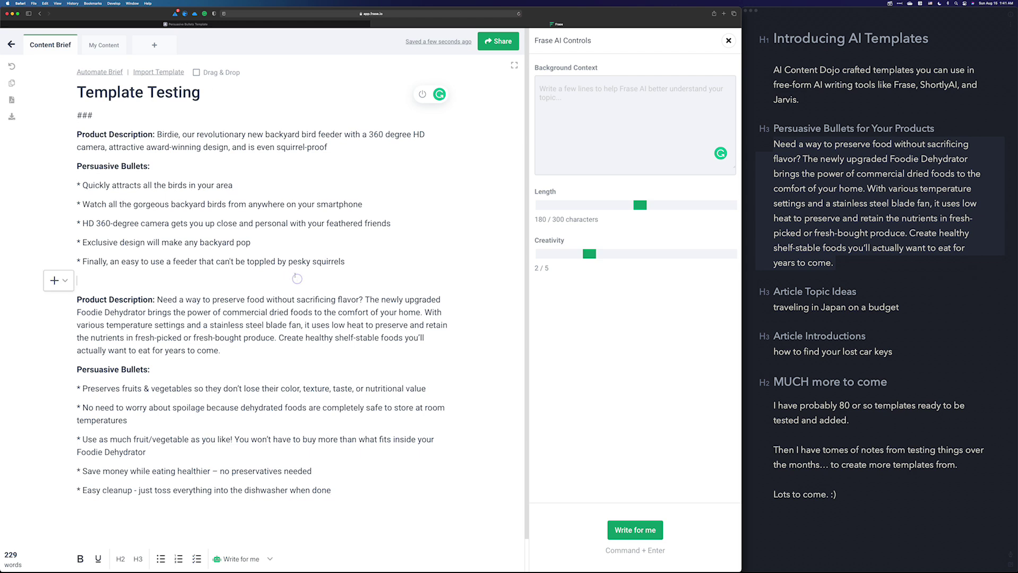
key("super+a")
key("BackSpace")
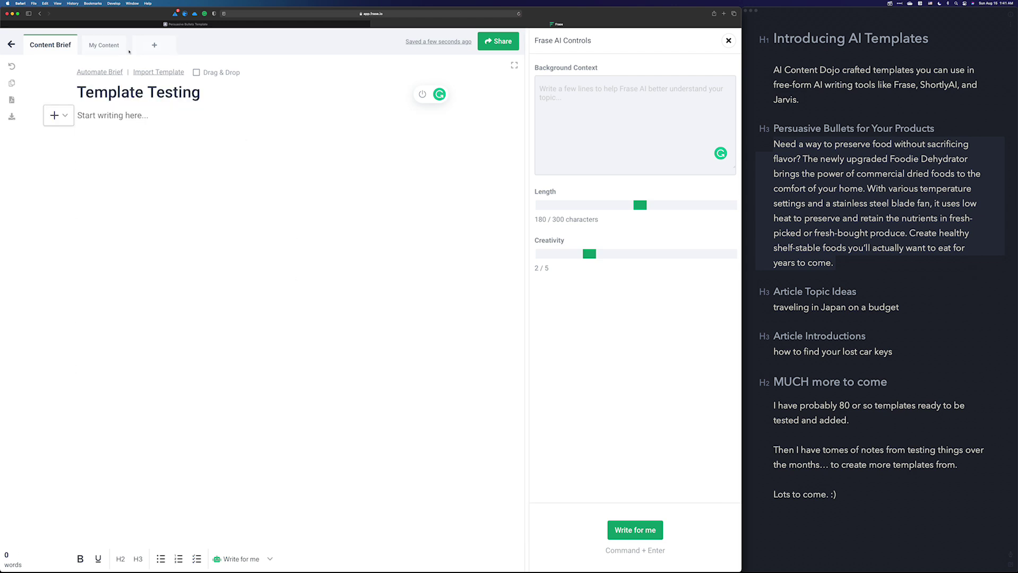
Step: Return to the Dojo template page and open the Blog templates list
left_click(185, 24)
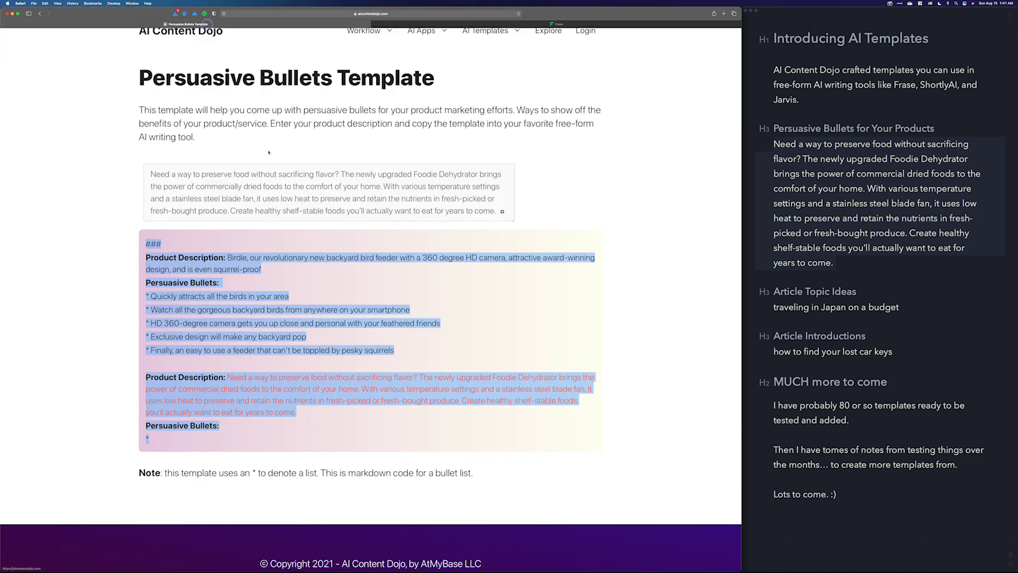
left_click(322, 247)
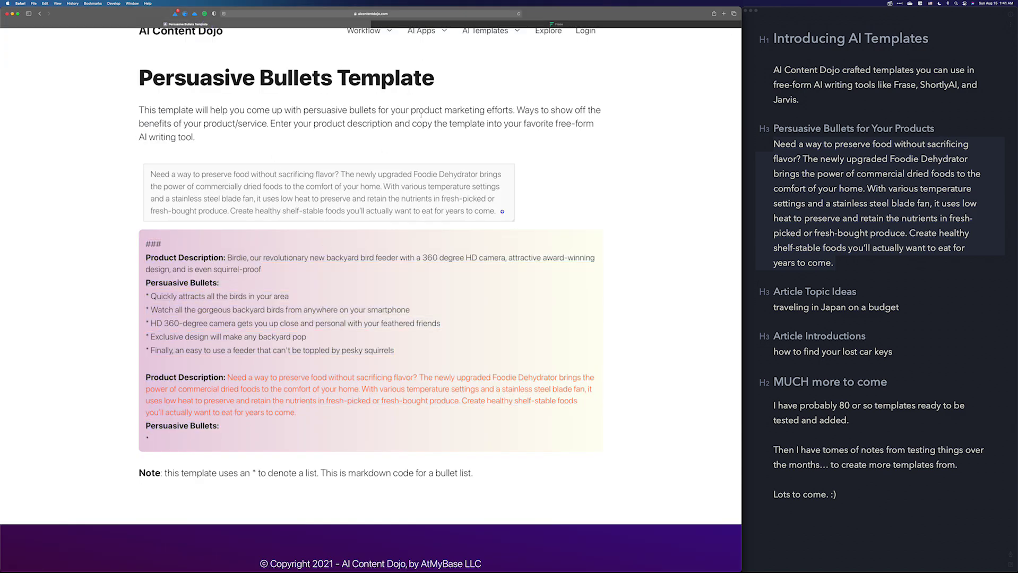
scroll(421, 113, "up", 1)
mouse_move(492, 42)
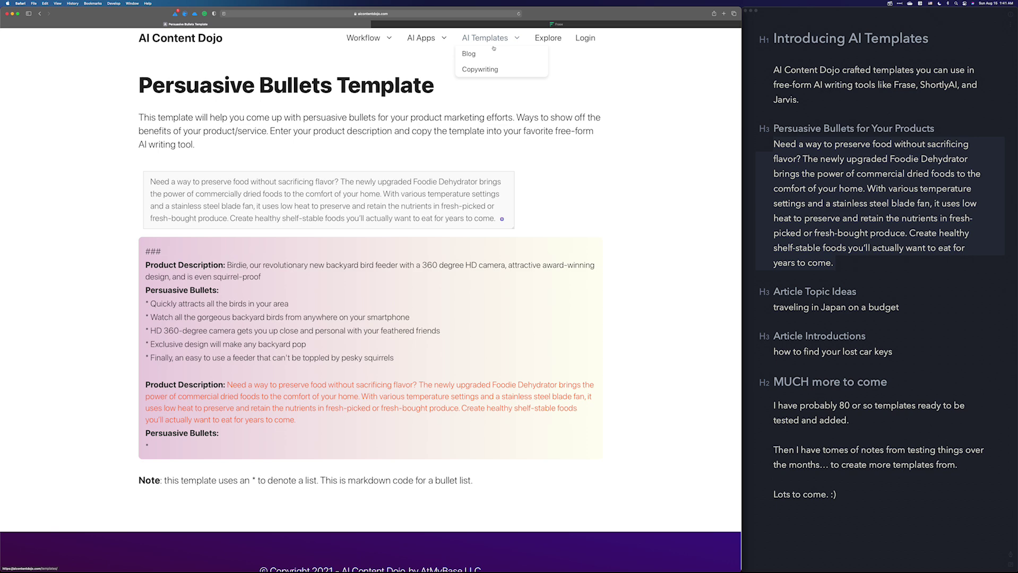
left_click(469, 54)
Step: Copy the topic 'traveling in Japan on a budget' from the notes and open the Article Ideas Template
left_click(853, 305)
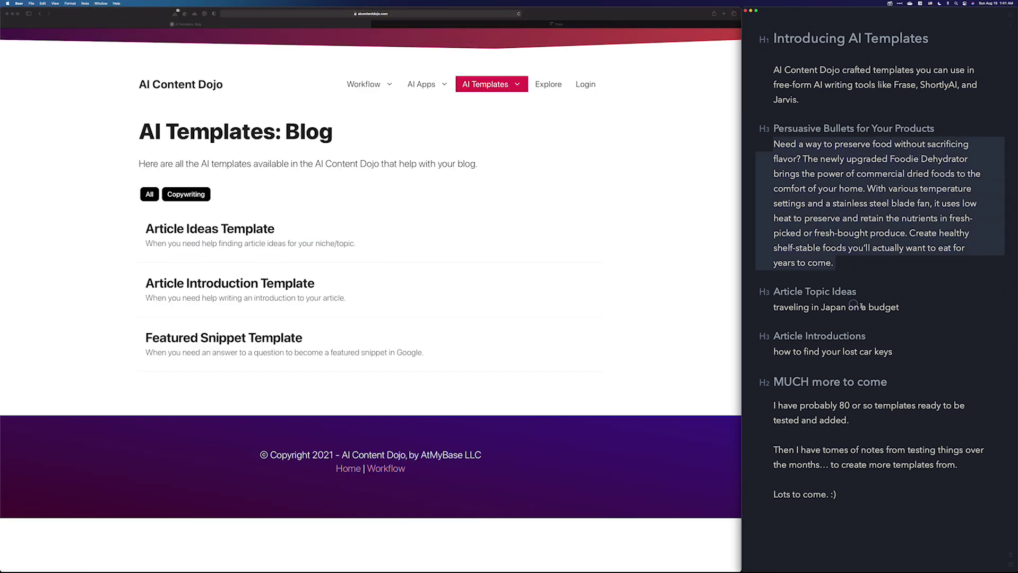
left_click_drag(900, 307, 770, 307)
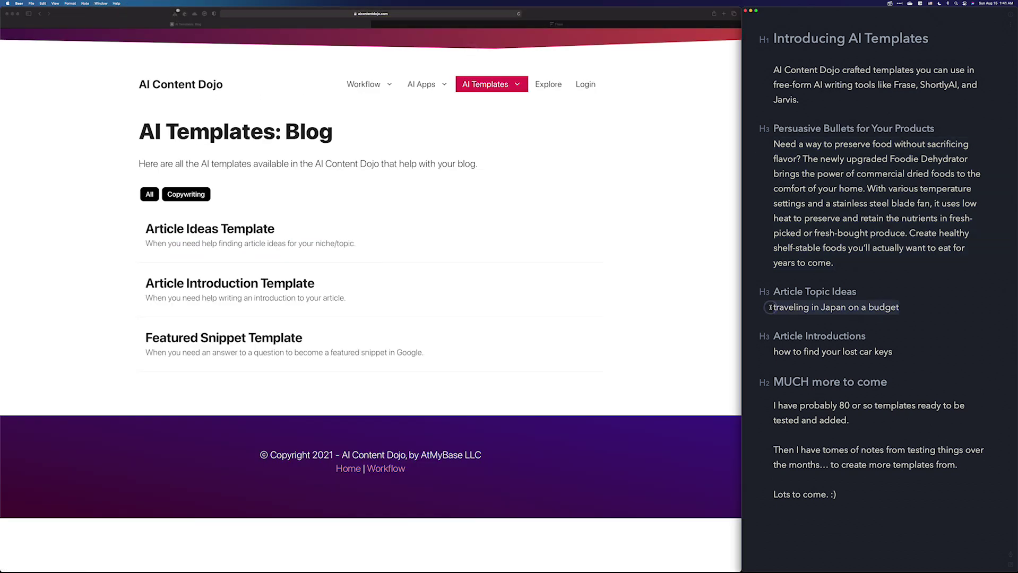
key("super+c")
left_click(212, 230)
left_click(212, 230)
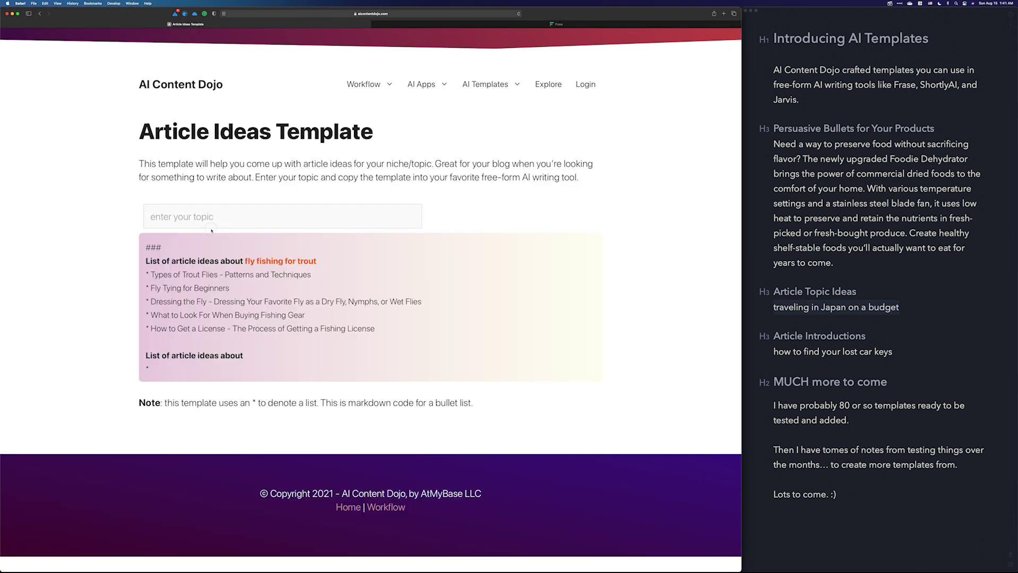
Step: Paste the Japan topic into the template field and copy the finished template
left_click(216, 216)
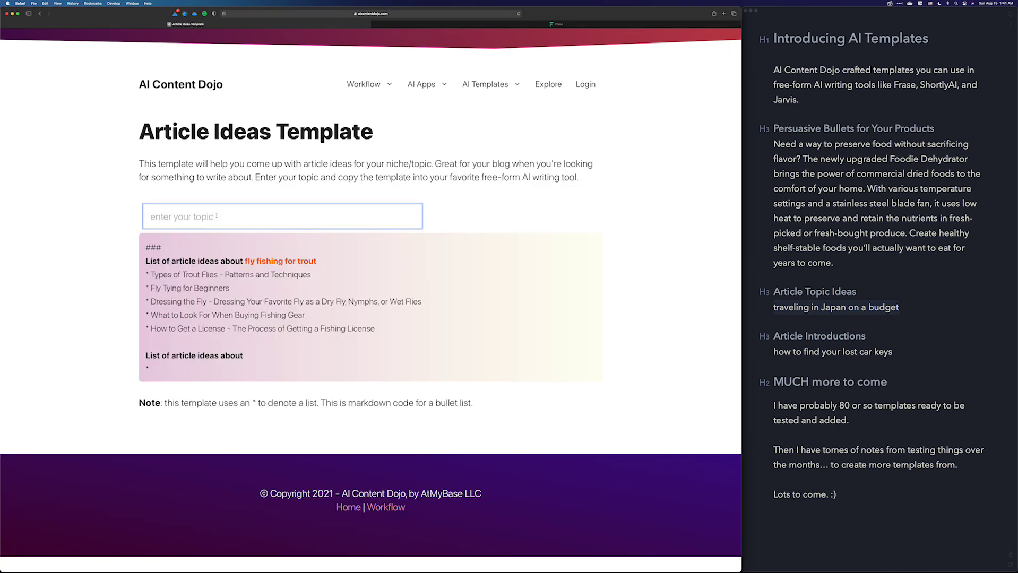
key("super+v")
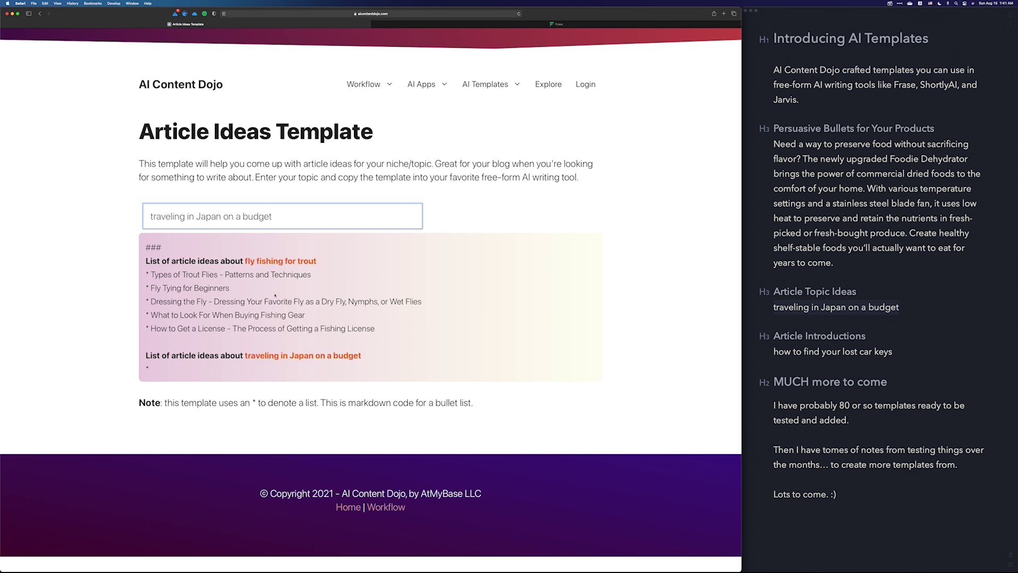
left_click_drag(165, 371, 142, 248)
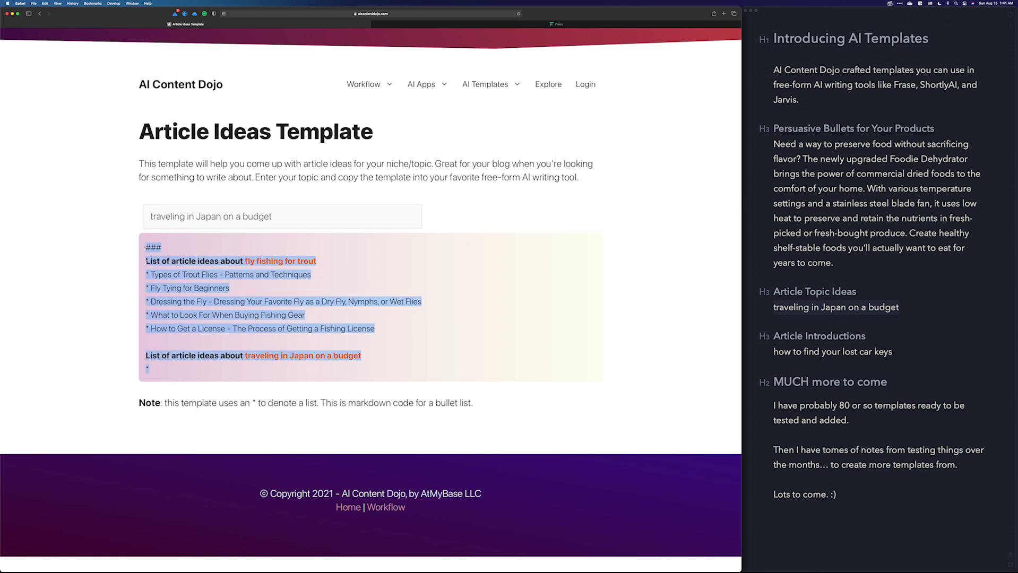
key("super+c")
Step: Paste the Article Ideas template into the Frase document, caret after the last bullet
left_click(544, 24)
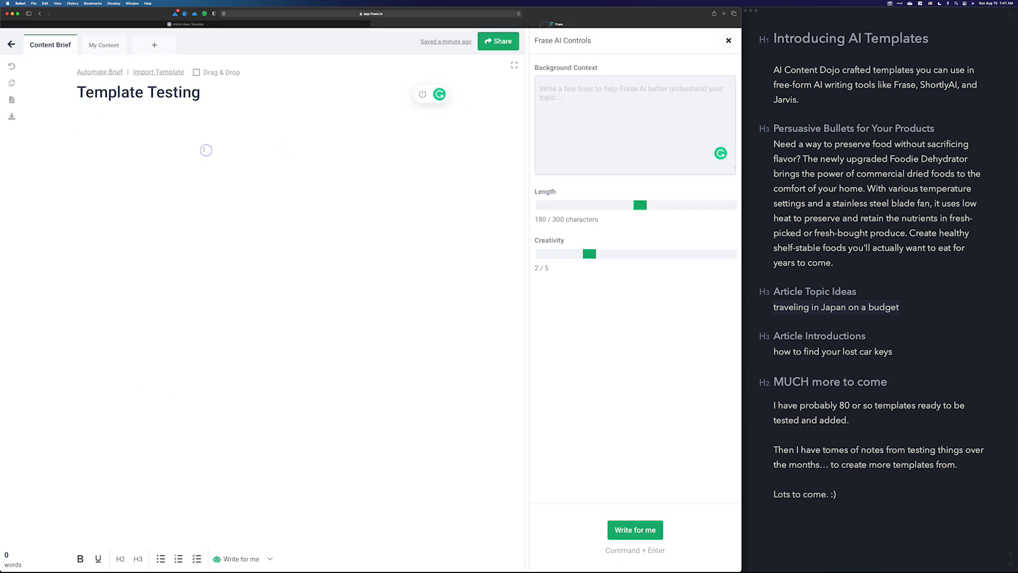
key("super+v")
left_click(151, 110)
key("super+v")
left_click(118, 281)
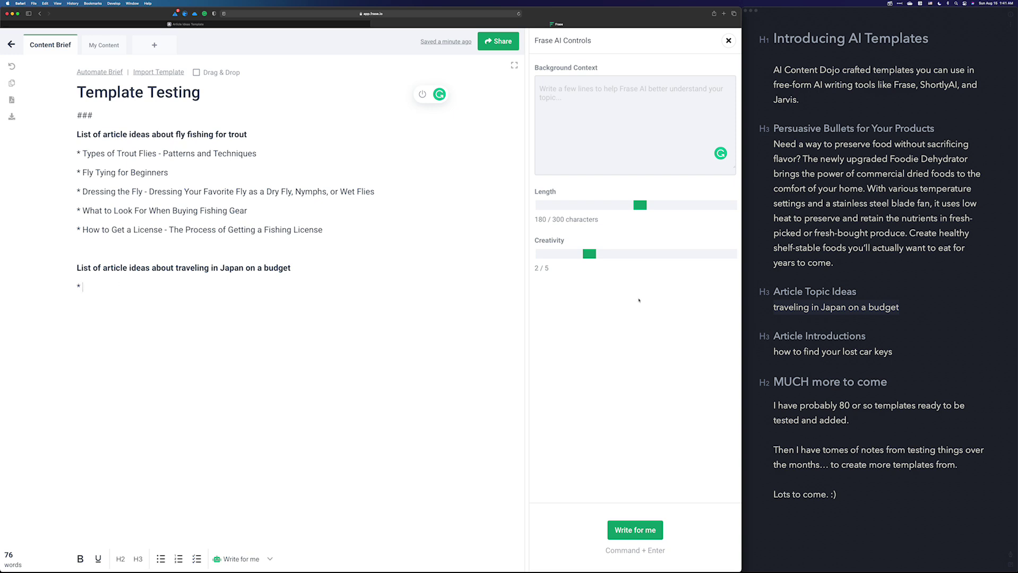
Step: Set output length to 90 and have the AI write Japan budget travel article ideas
left_click_drag(637, 206, 575, 206)
left_click(642, 531)
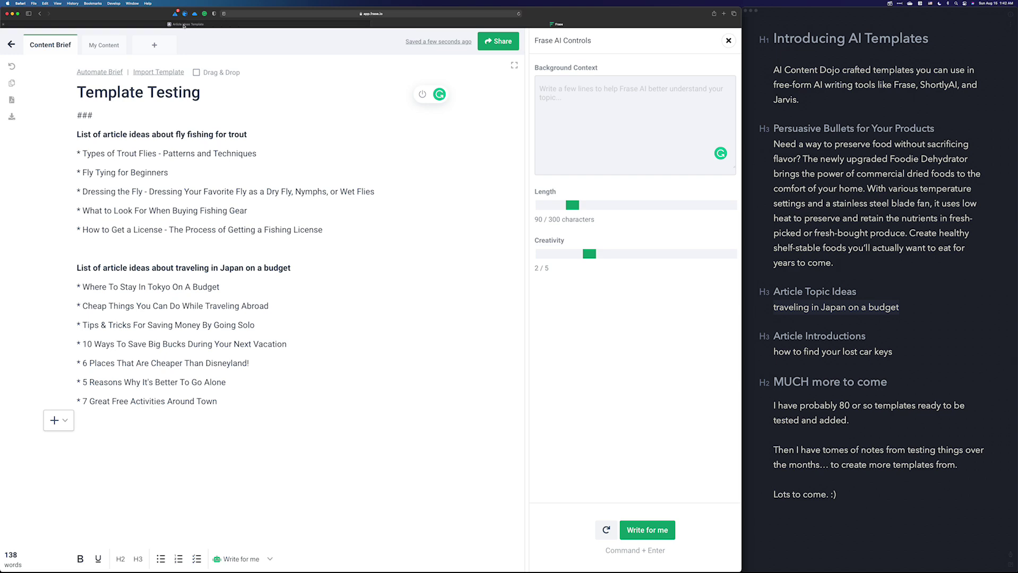
left_click(180, 153)
Step: Clear the Frase document and select the topic 'how to find your lost car keys' in the notes
key("super+a")
key("BackSpace")
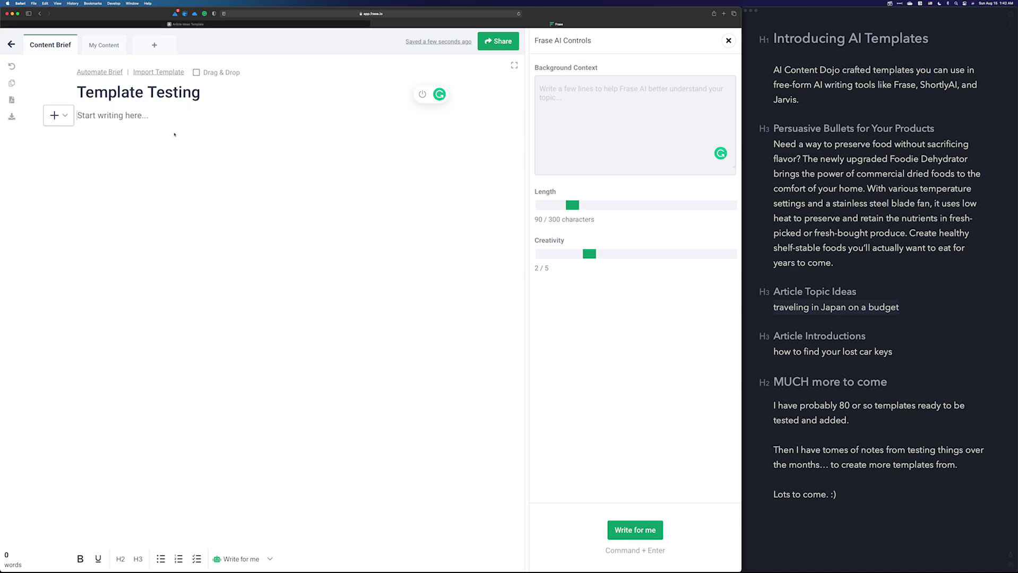
left_click(225, 24)
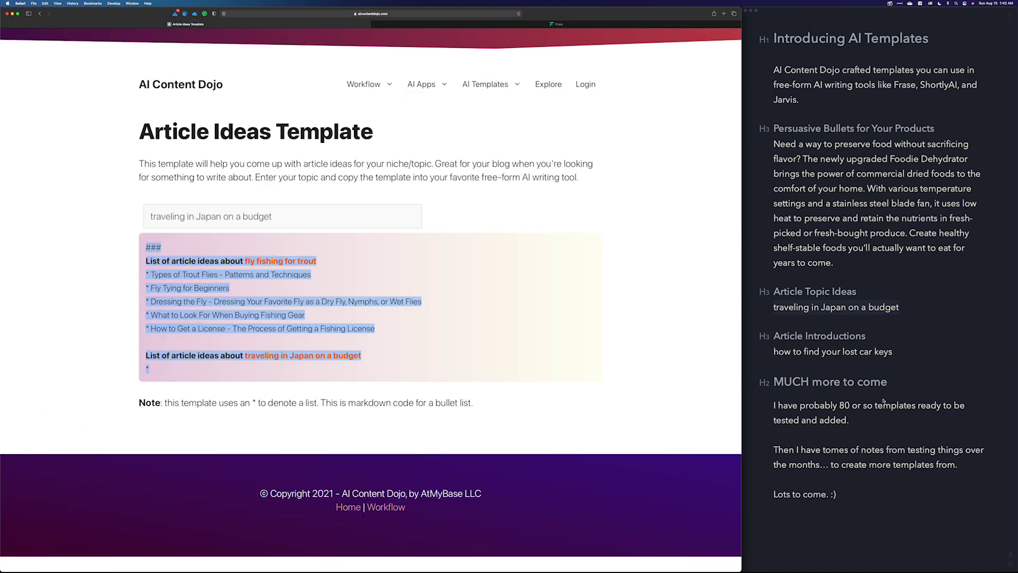
left_click(894, 354)
left_click_drag(895, 353, 771, 351)
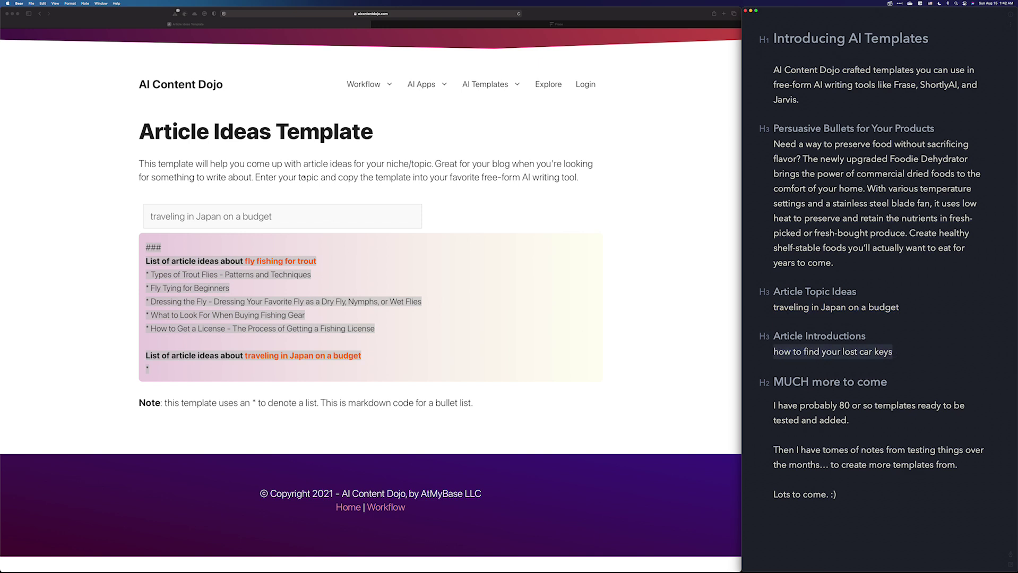
Step: Open the Article Introduction Template, paste the lost car keys topic, and select the filled template
left_click(509, 85)
left_click(469, 101)
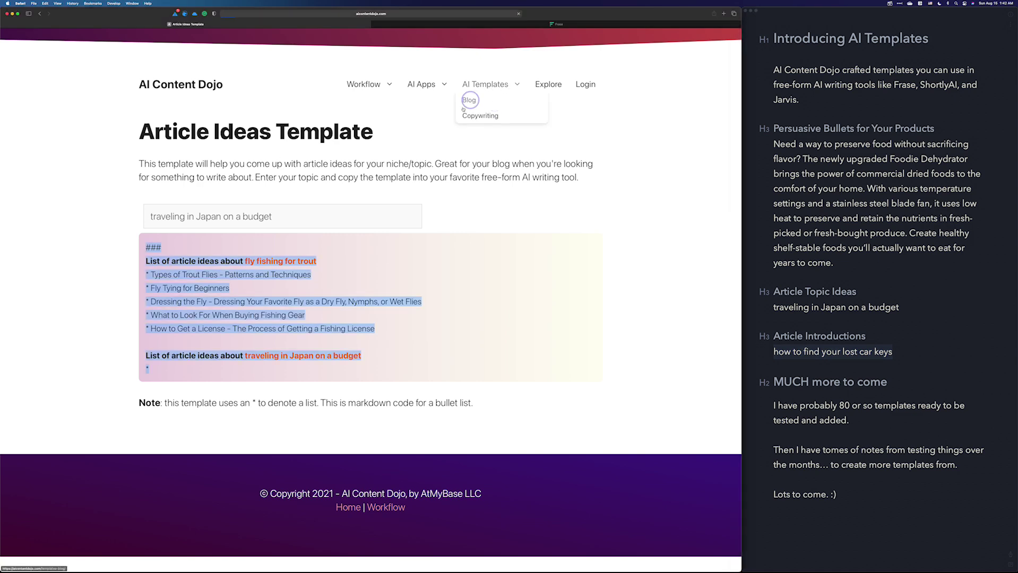
left_click(264, 285)
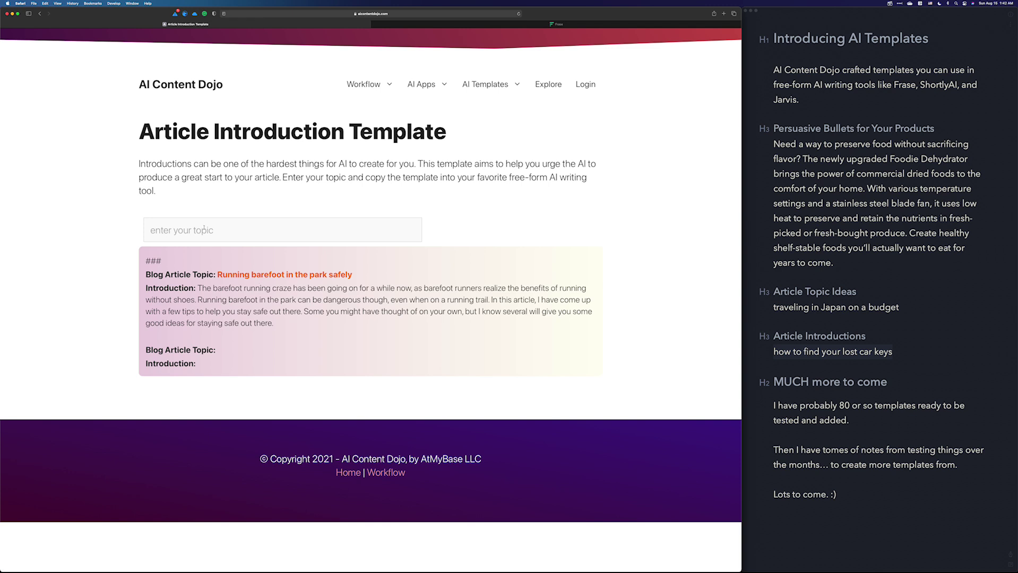
left_click(204, 230)
key("super+v")
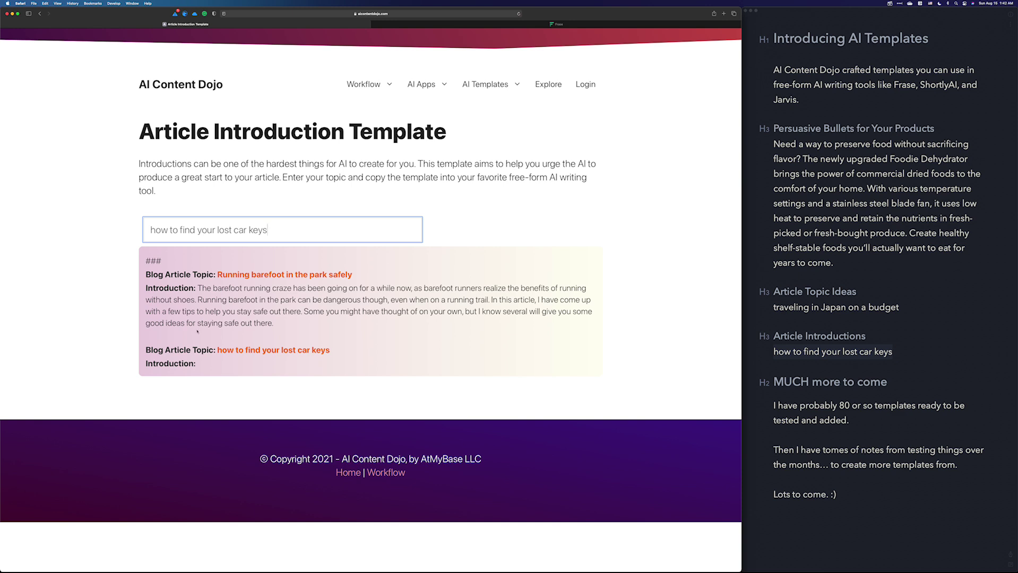
left_click_drag(212, 365, 143, 260)
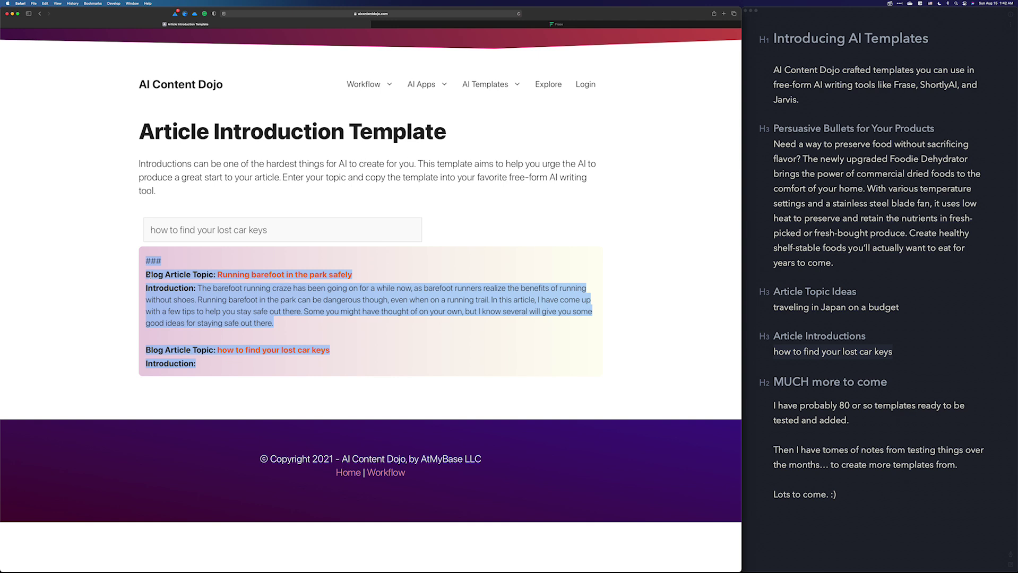
Step: Paste the Article Introduction template into the Frase document, generate the car-keys intro, and regenerate it once
key("ctrl+Tab")
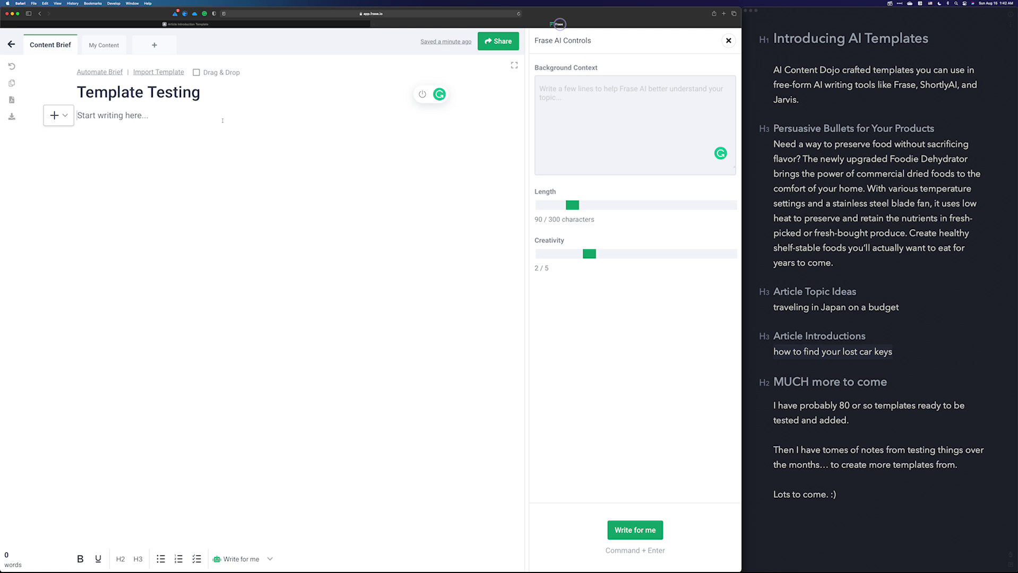
left_click(126, 119)
key("super+v")
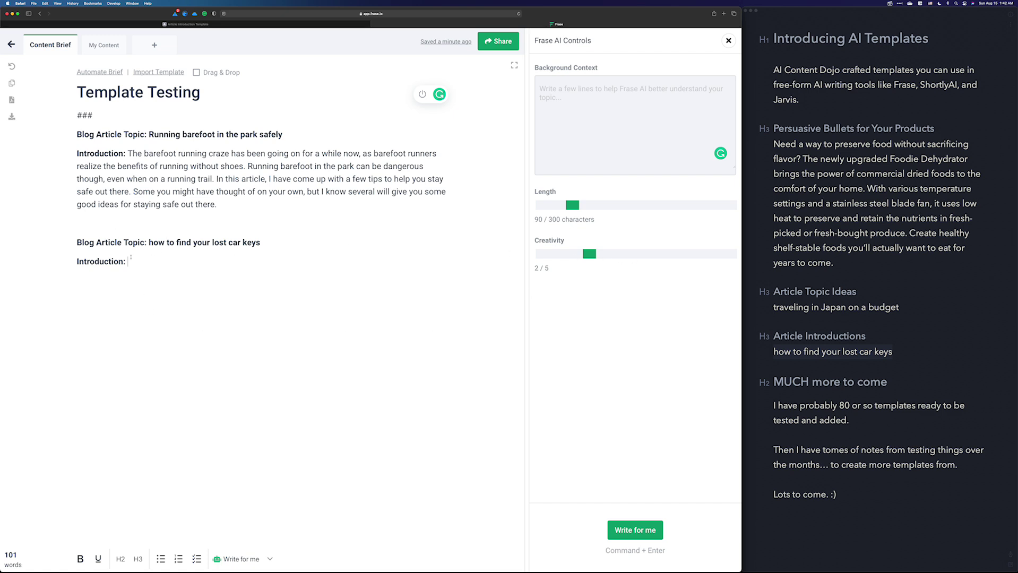
key("super+Return")
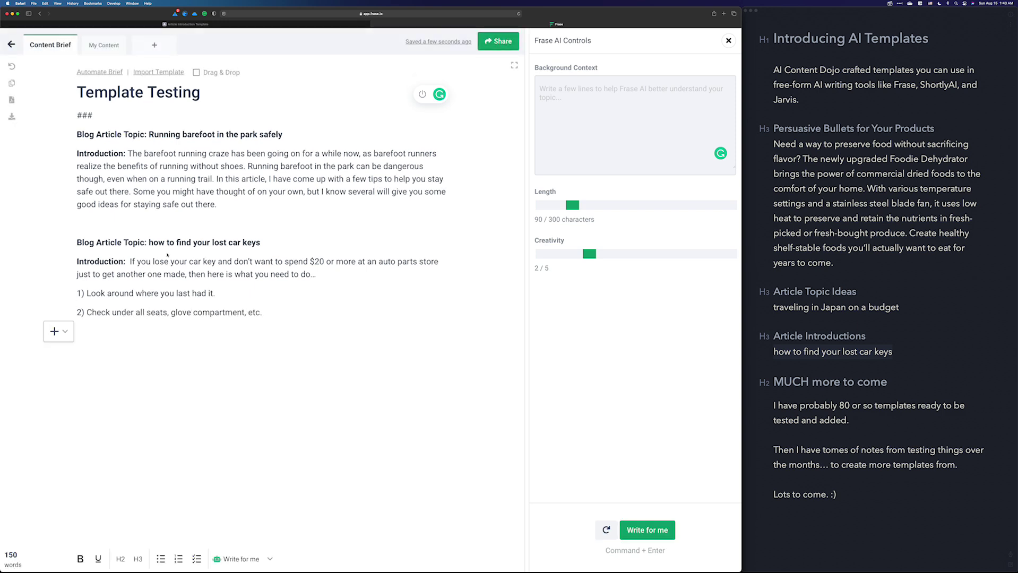
left_click(606, 530)
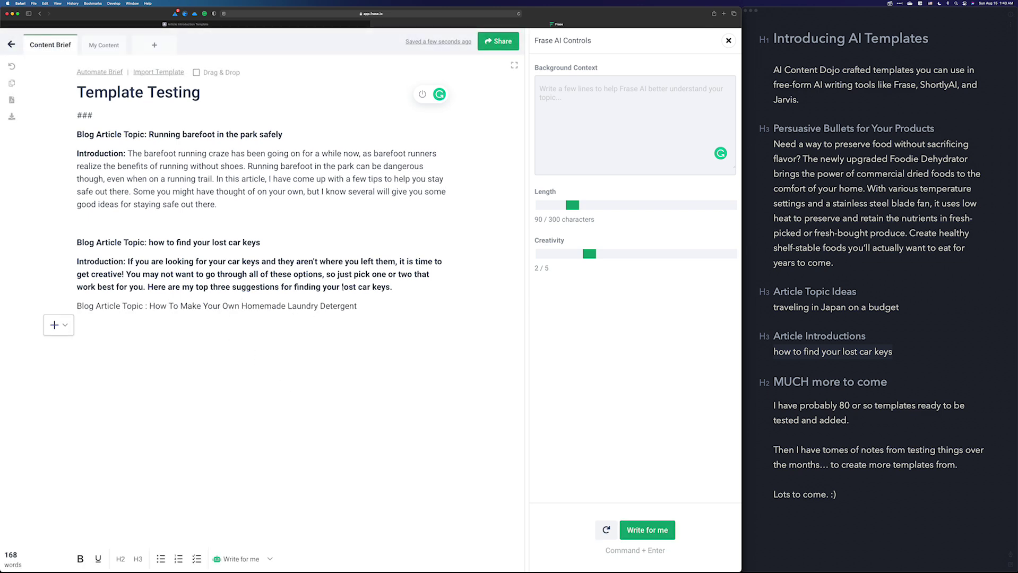
Step: Delete the stray Homemade Laundry Detergent line and remove bold from the car-keys introduction
left_click_drag(371, 304, 74, 306)
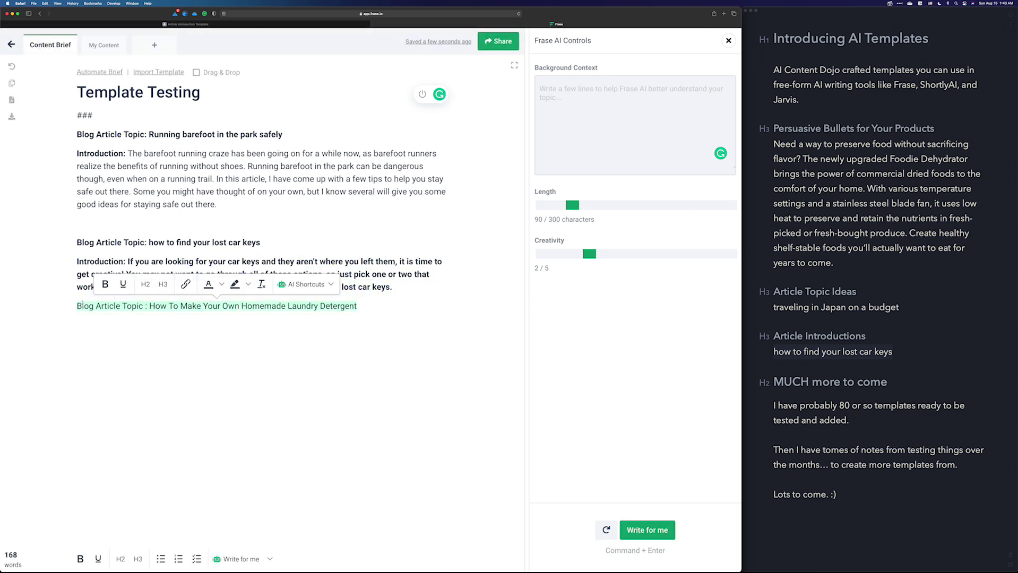
key("BackSpace")
left_click_drag(393, 287, 125, 262)
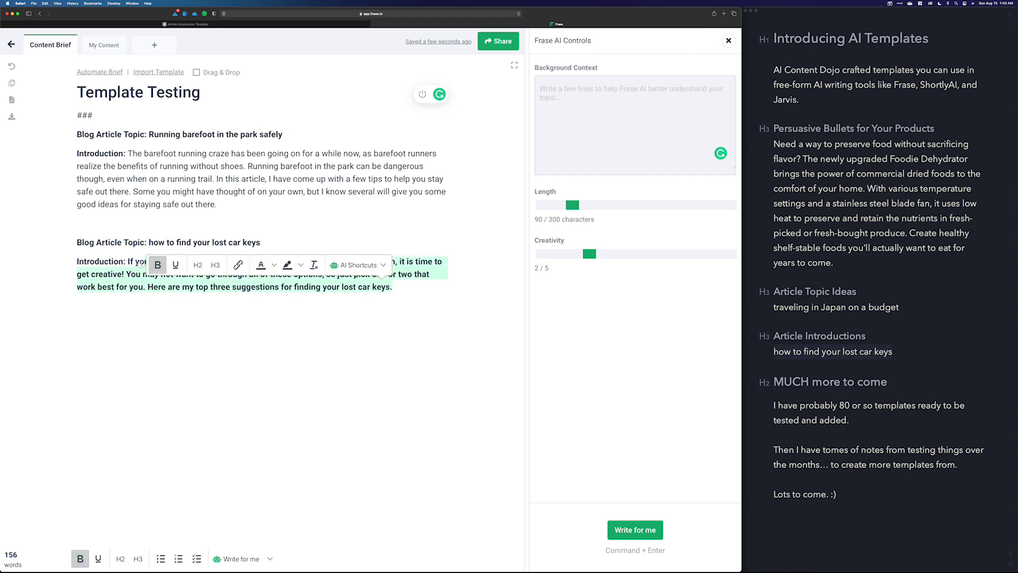
left_click(170, 240)
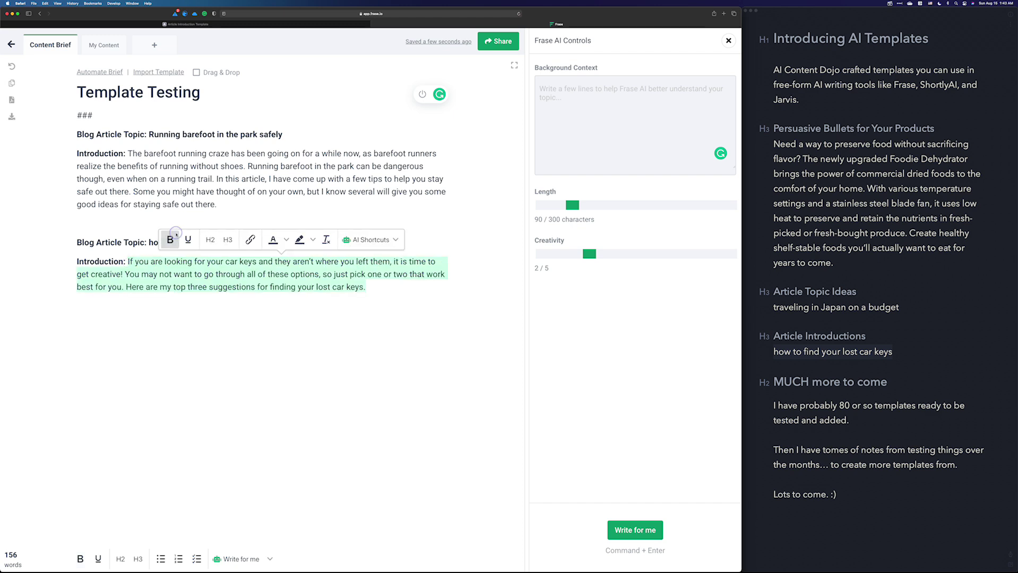
left_click(197, 325)
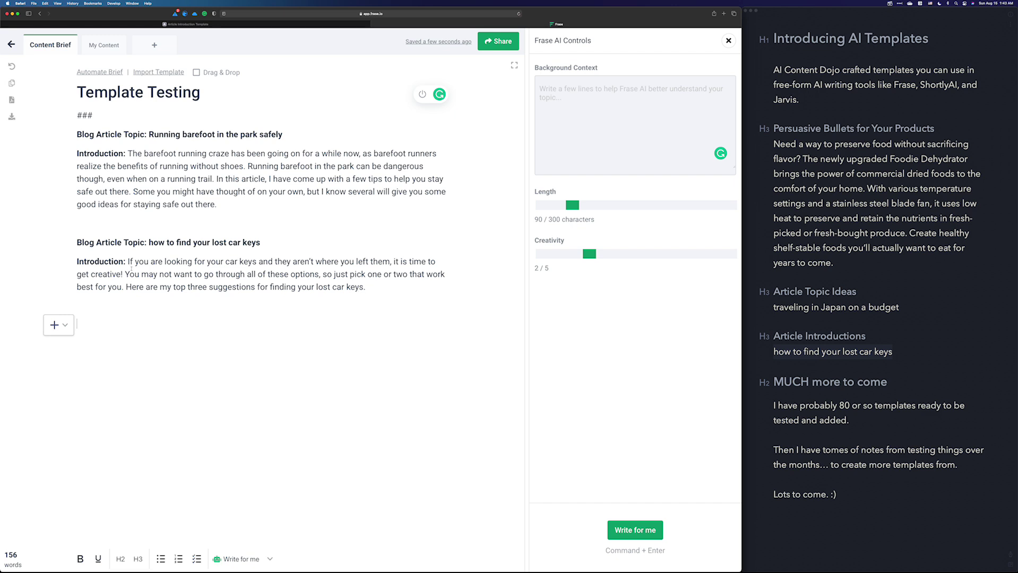
Step: Replace the closing three-suggestions sentence with 'In this article, I' and let the AI continue it
left_click(377, 287)
left_click_drag(217, 179, 271, 179)
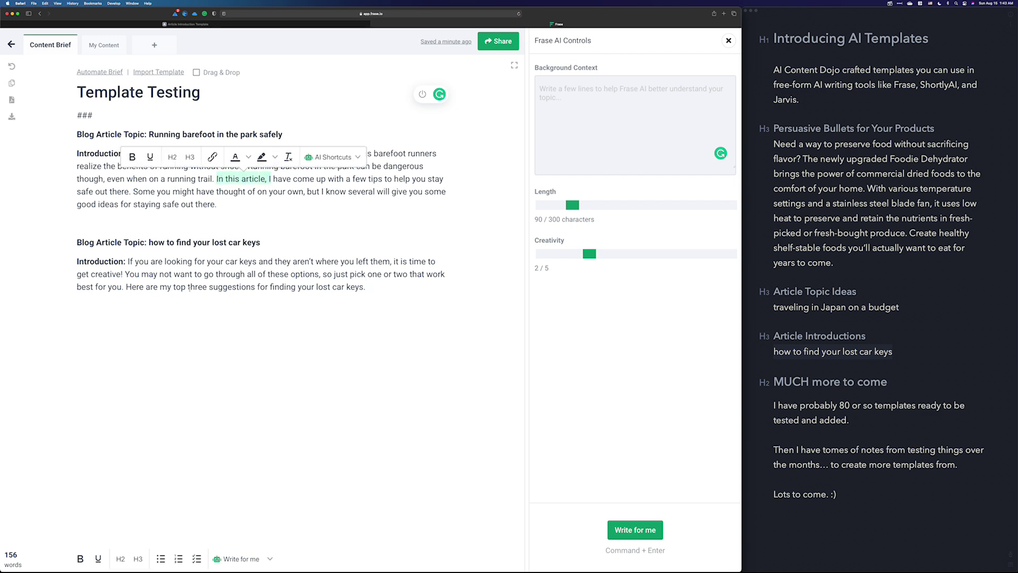
left_click_drag(366, 287, 126, 287)
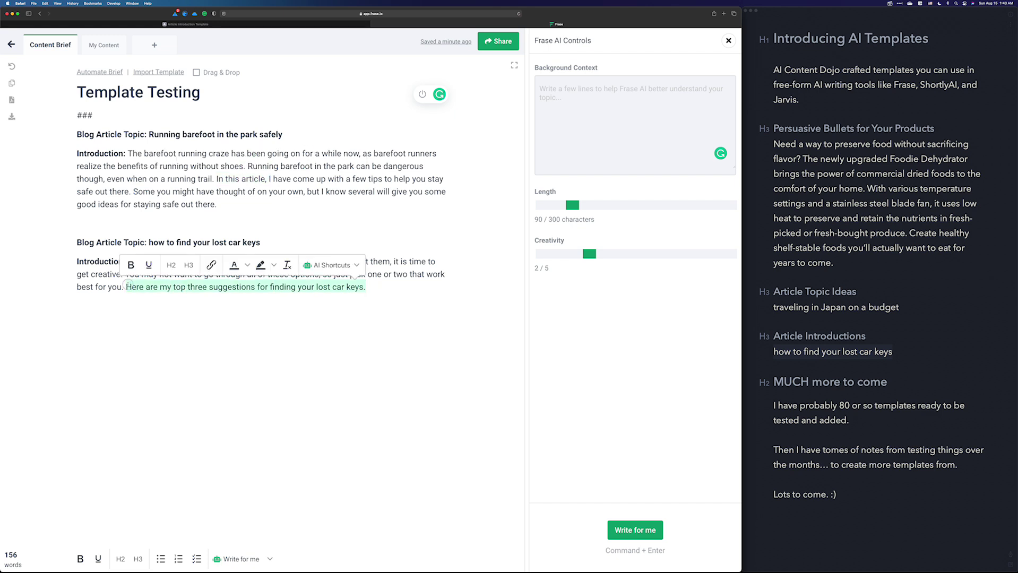
key("super+c")
key("super+v")
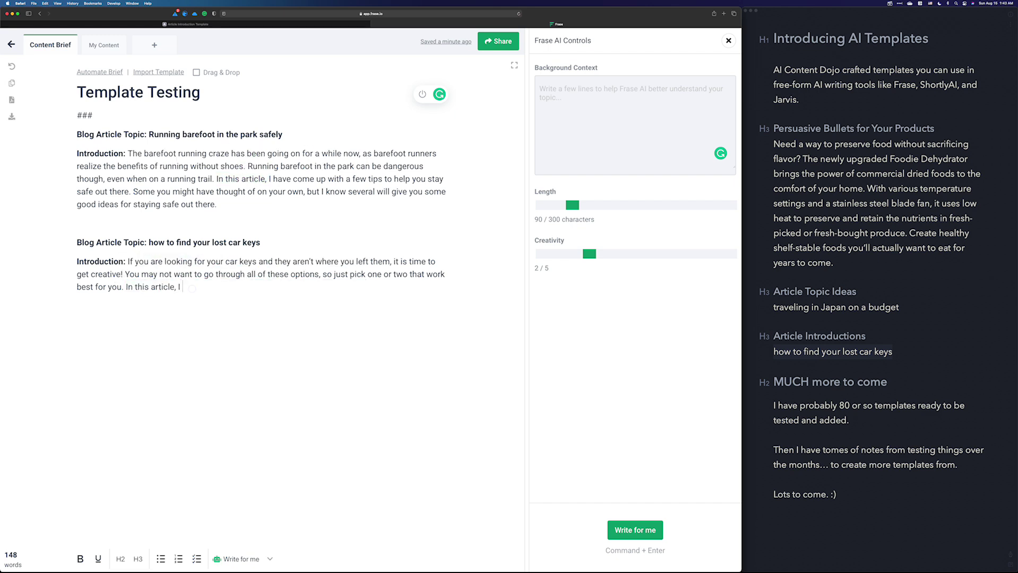
key("super+Return")
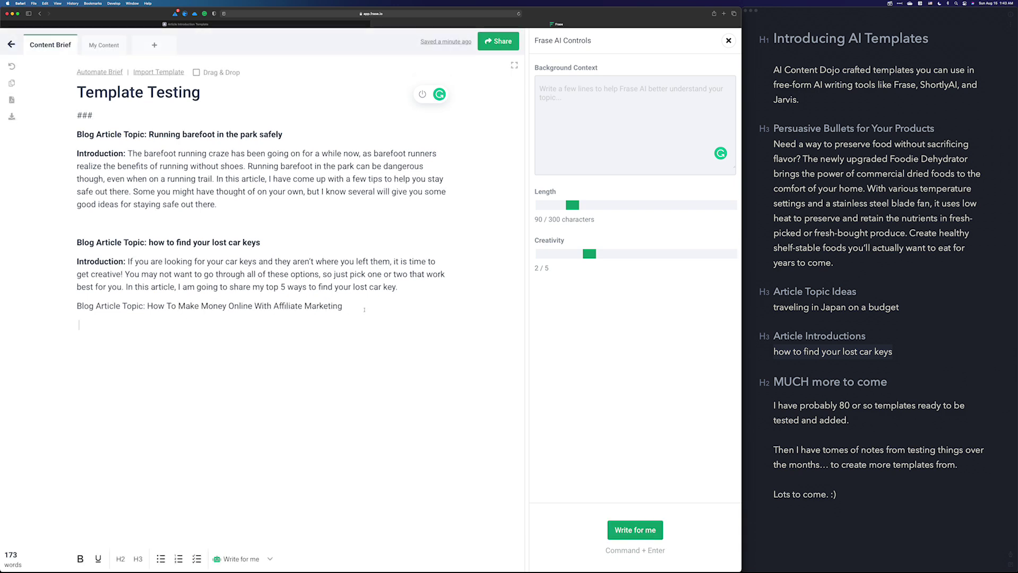
Step: Delete the extra Affiliate Marketing line and select the finished introduction
left_click_drag(85, 309, 75, 308)
key("BackSpace")
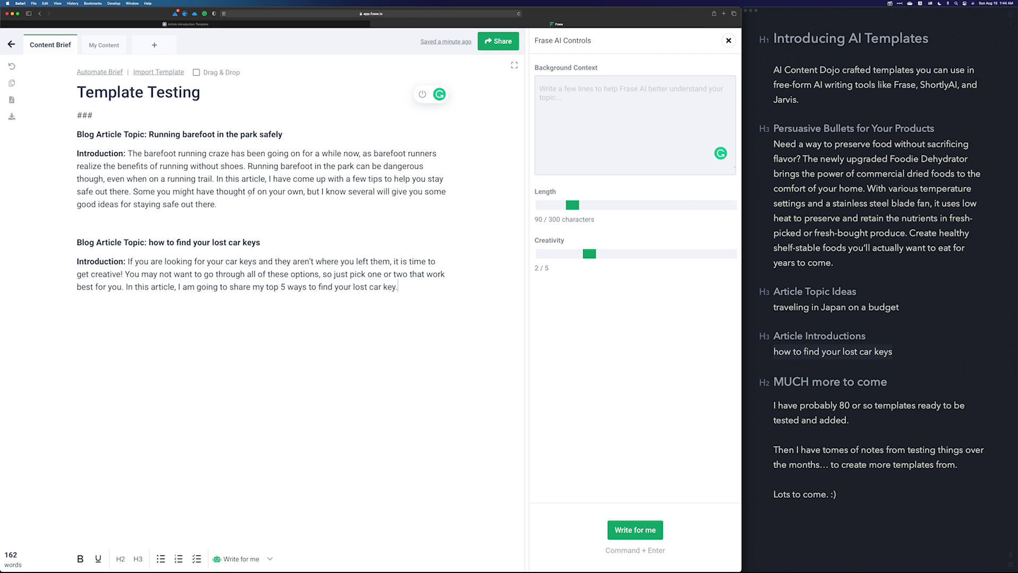
left_click_drag(402, 287, 128, 261)
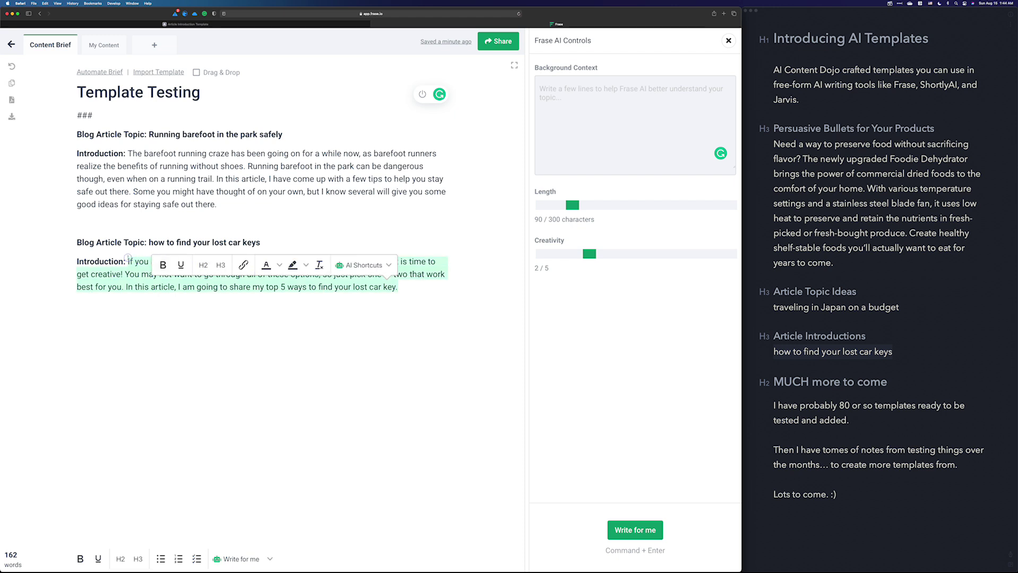
Step: Drag the AI Creativity slider to 3/5 and check the Background Context box
left_click(173, 272)
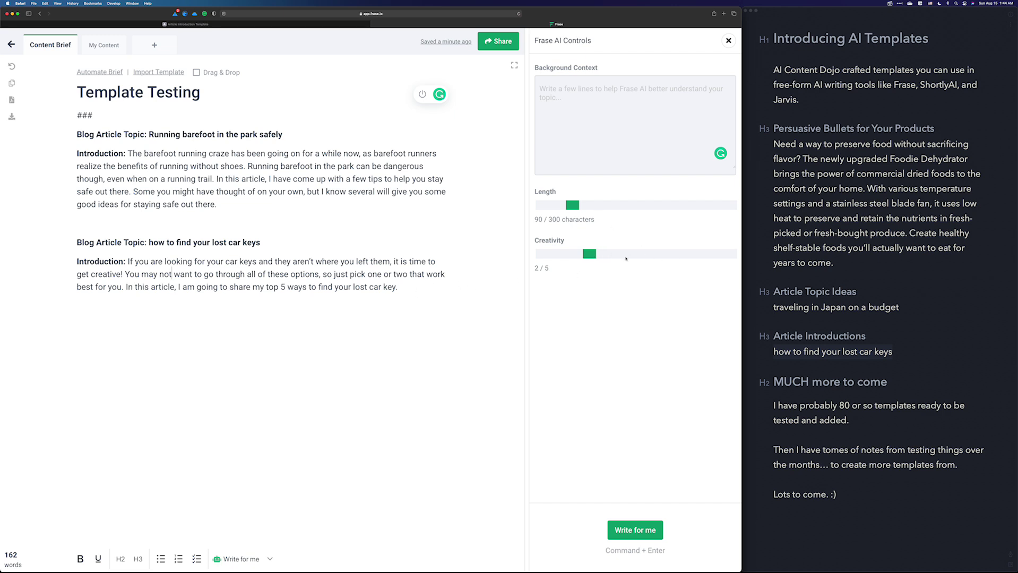
left_click_drag(586, 254, 637, 255)
left_click(564, 117)
left_click(576, 104)
left_click(590, 96)
Step: Select the barefoot example introduction and the 'how to find your lost car keys' topic text
left_click(412, 289)
left_click_drag(231, 205, 56, 130)
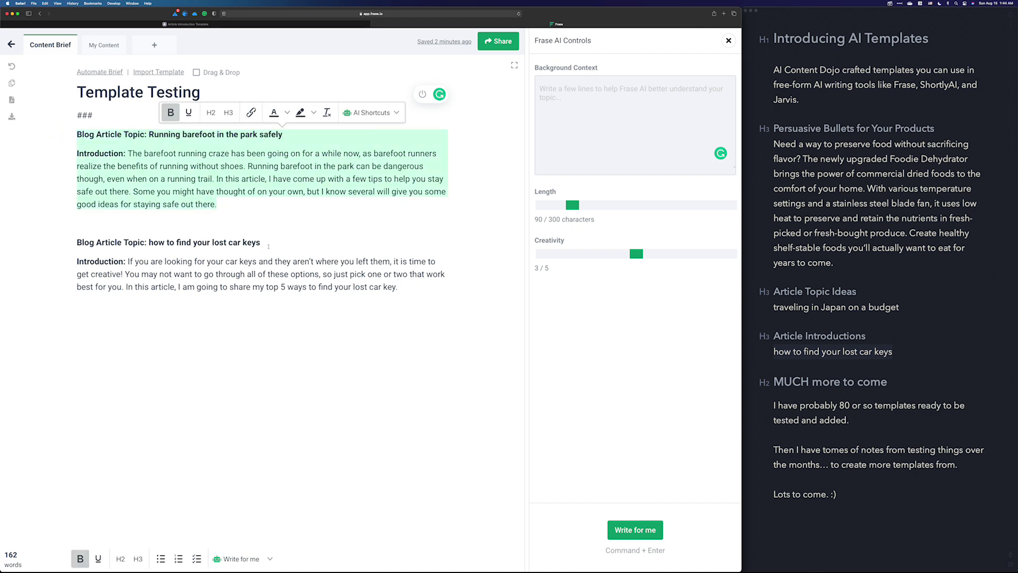
left_click_drag(269, 246, 150, 243)
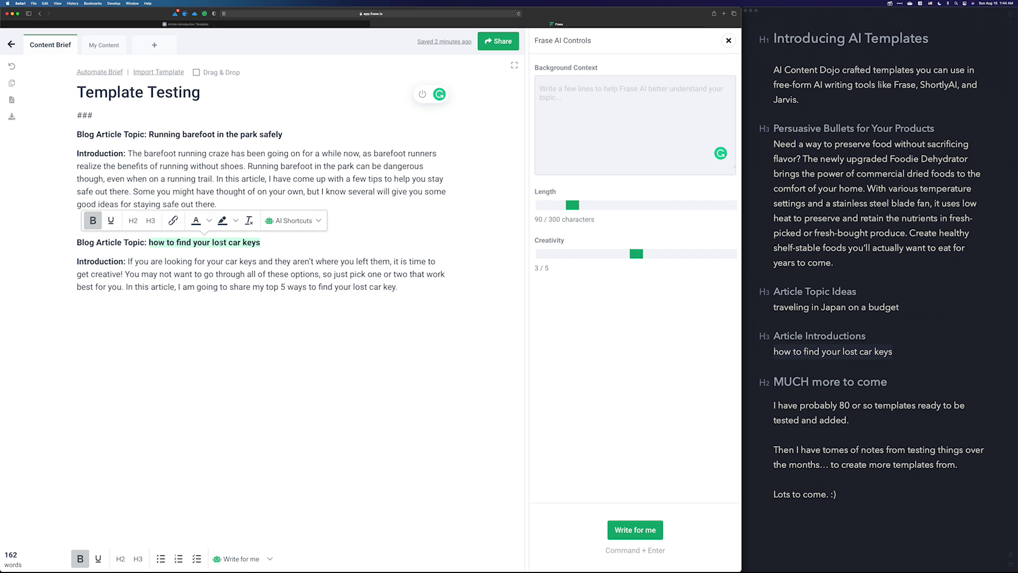
left_click(379, 275)
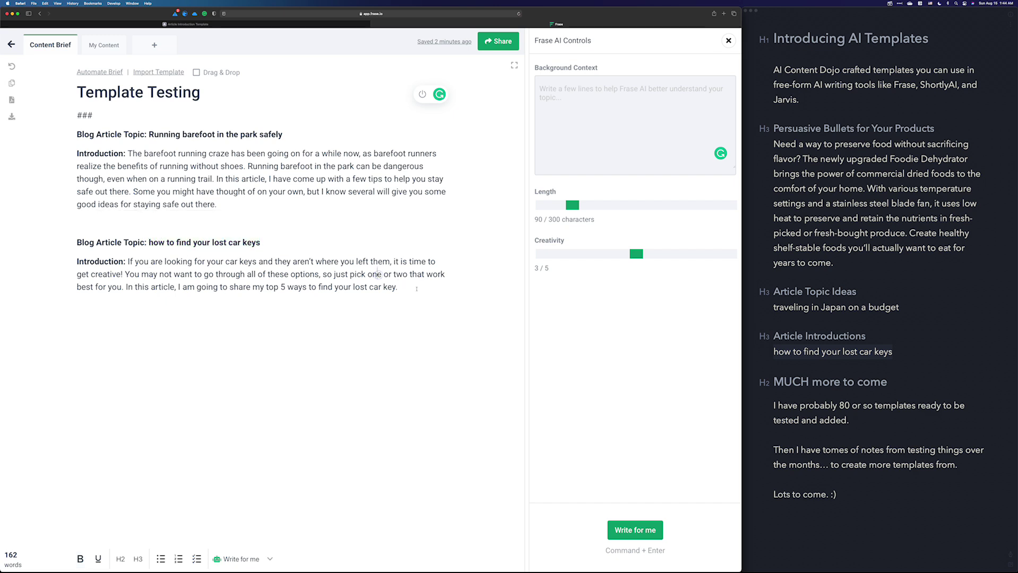
left_click(417, 290)
Step: Clear the car-keys topic from the Article Introduction Template's topic field
left_click(190, 24)
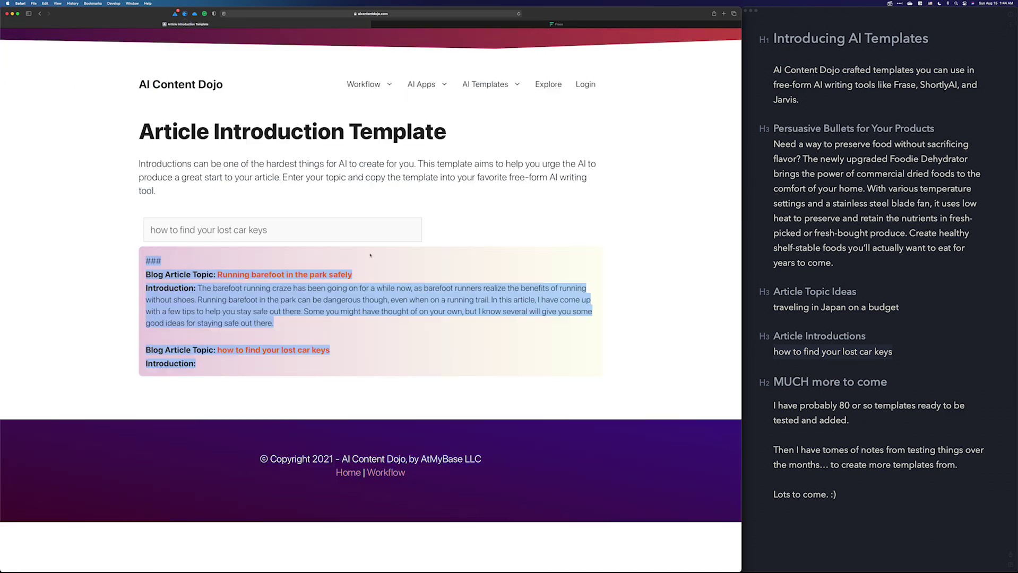
left_click(318, 230)
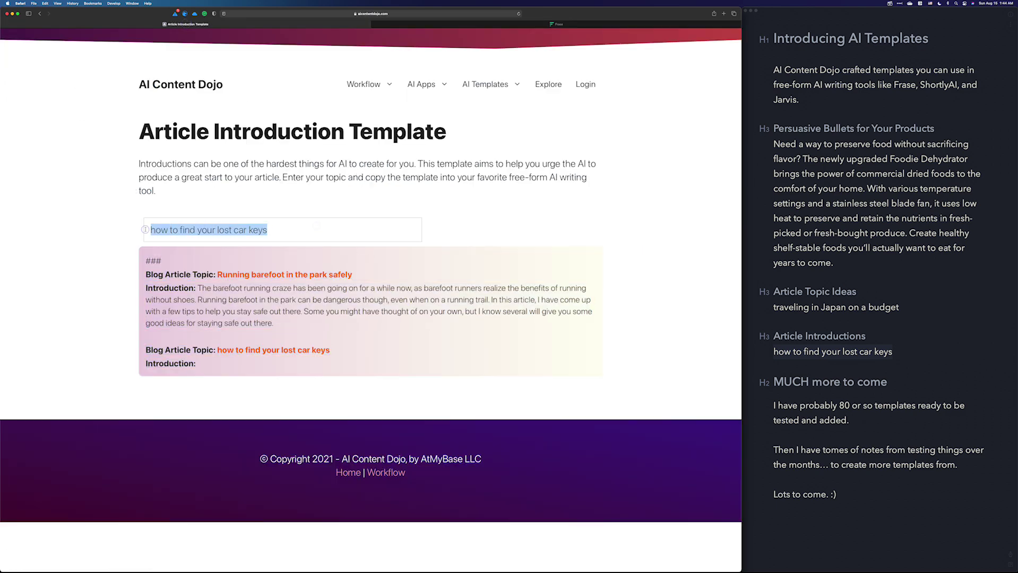
left_click_drag(317, 230, 142, 230)
key("BackSpace")
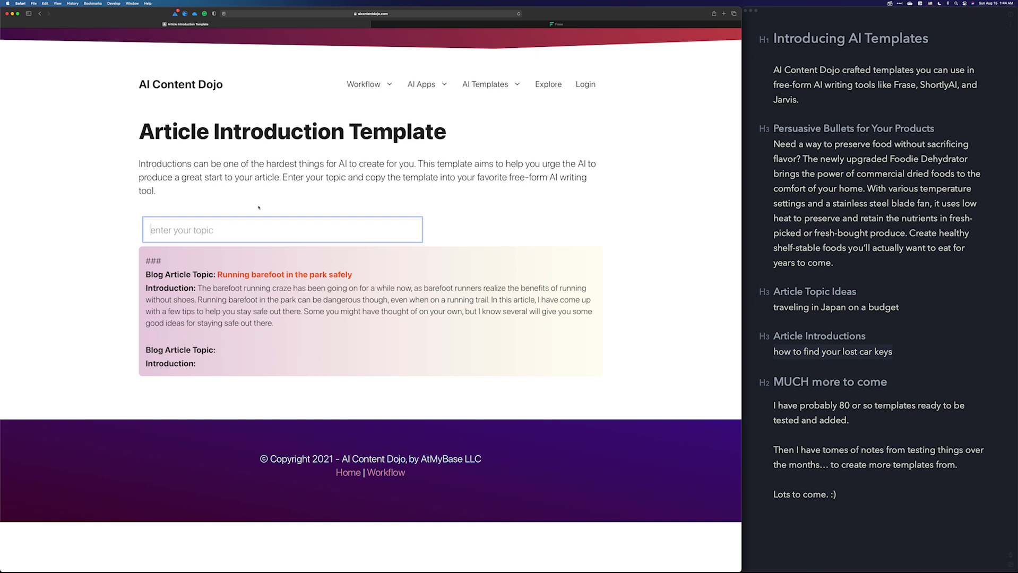
left_click(109, 230)
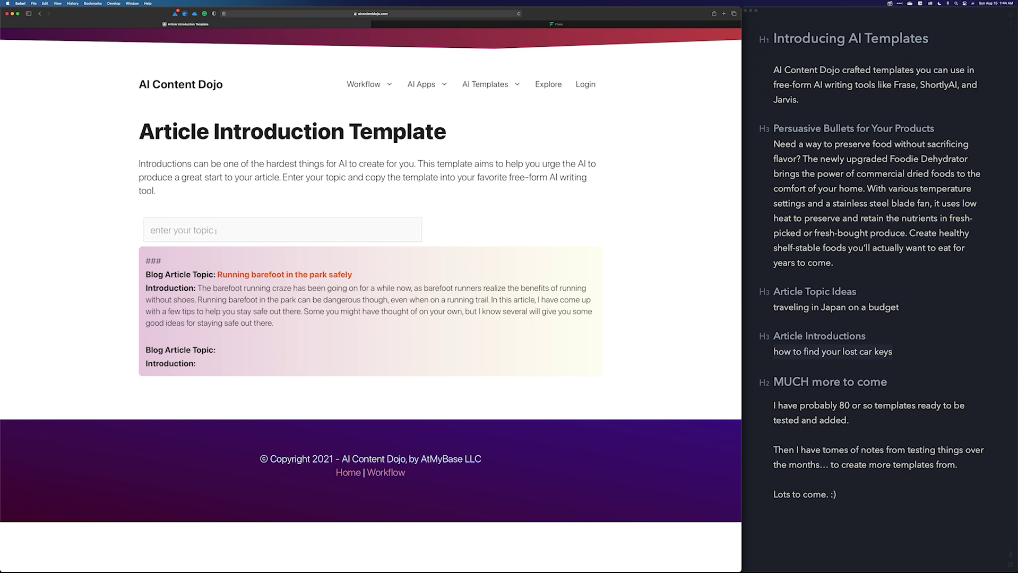
Step: Browse the AI templates, viewing Unique Value Proposition, then open the Blog Featured Snippet Template
mouse_move(485, 83)
left_click(481, 115)
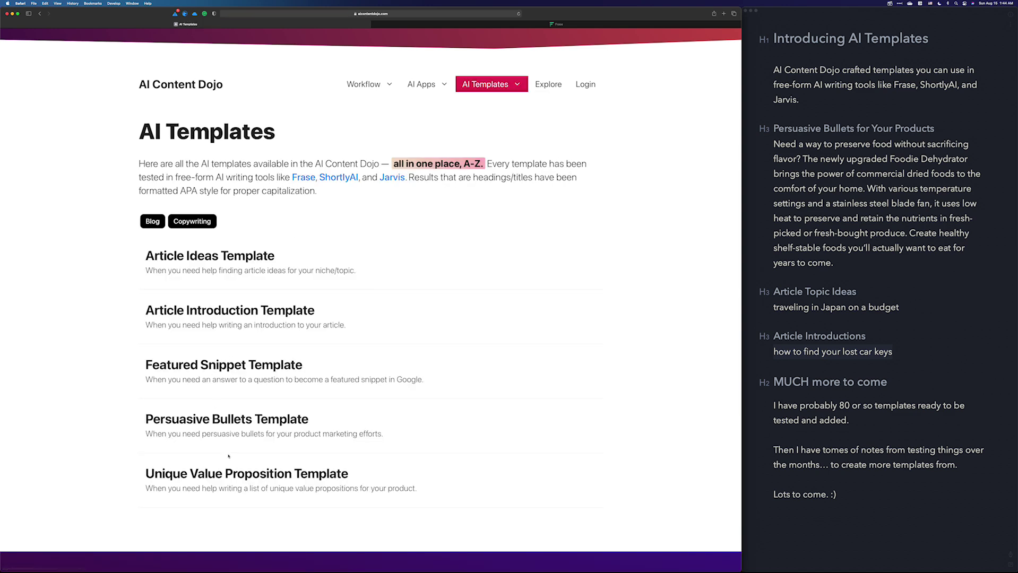
left_click(238, 474)
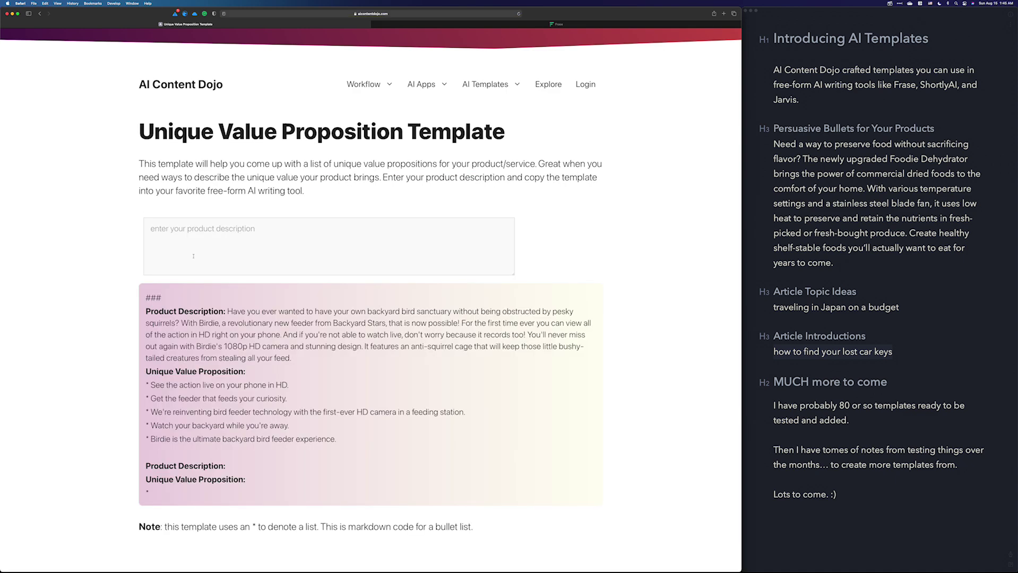
left_click(195, 253)
left_click(470, 98)
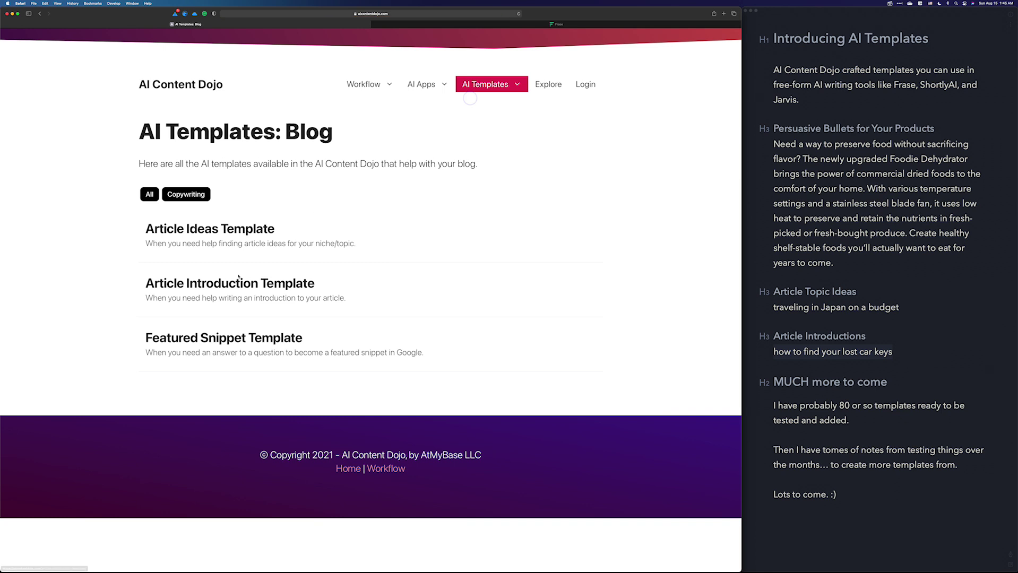
left_click(242, 336)
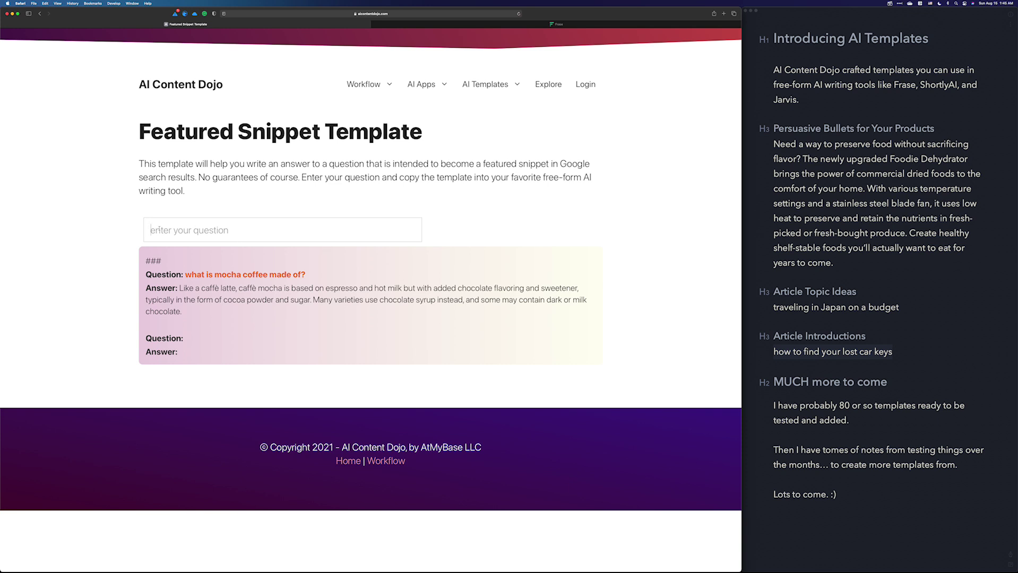
left_click(176, 227)
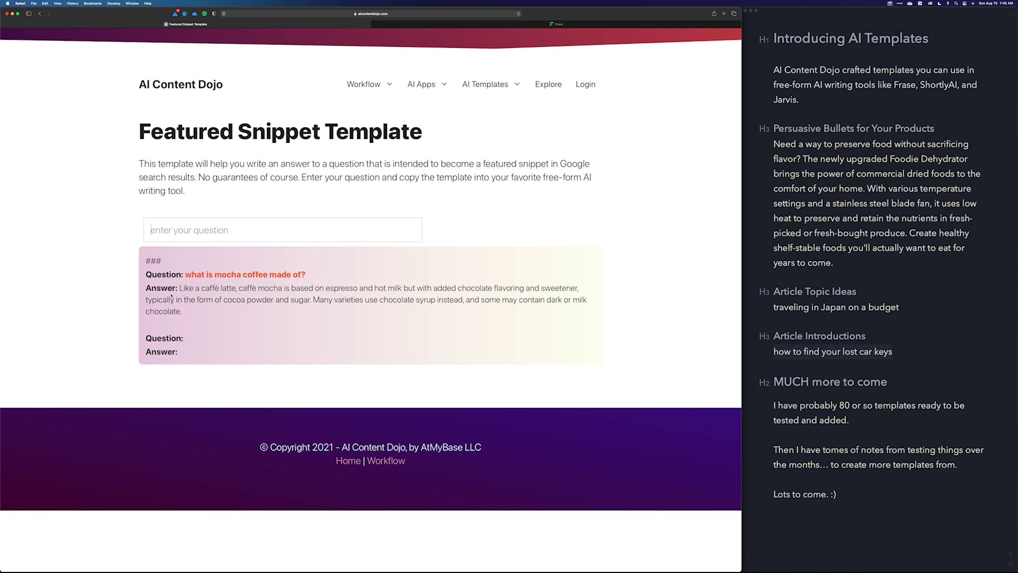